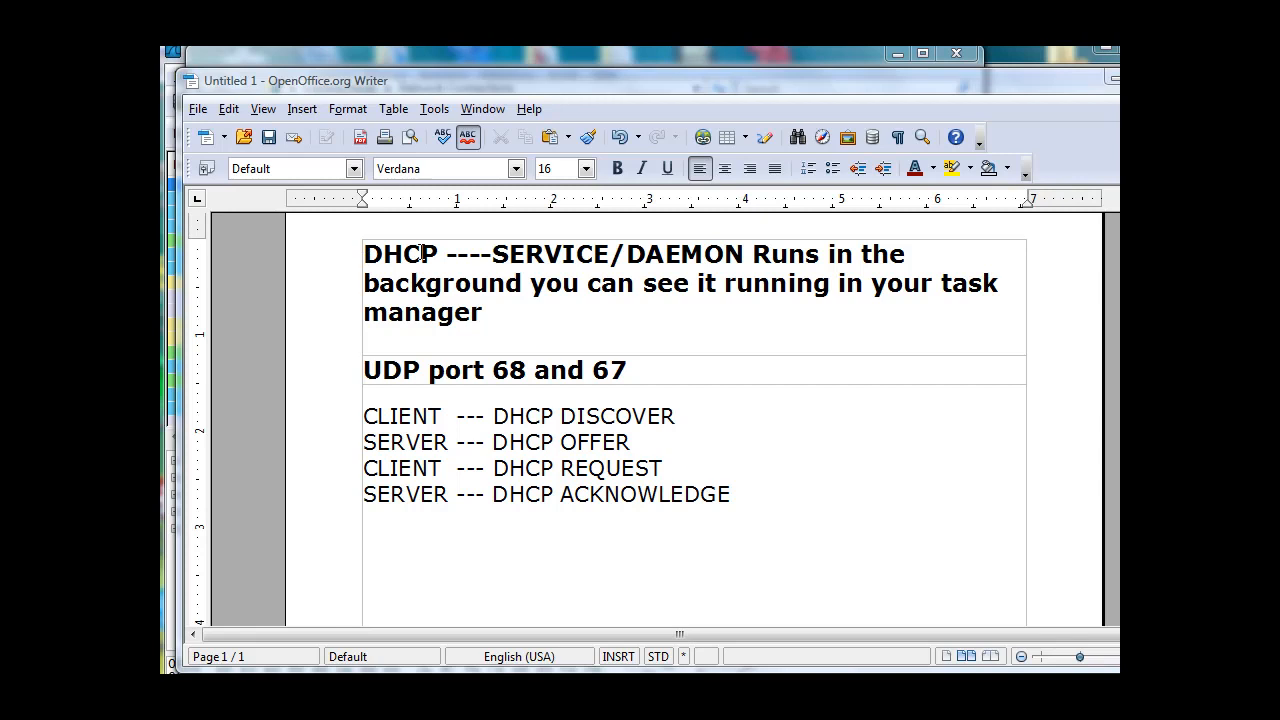
Check the status of the DHCP Client service in Windows Task Manager, then put its window away.
drag(491, 256, 609, 256)
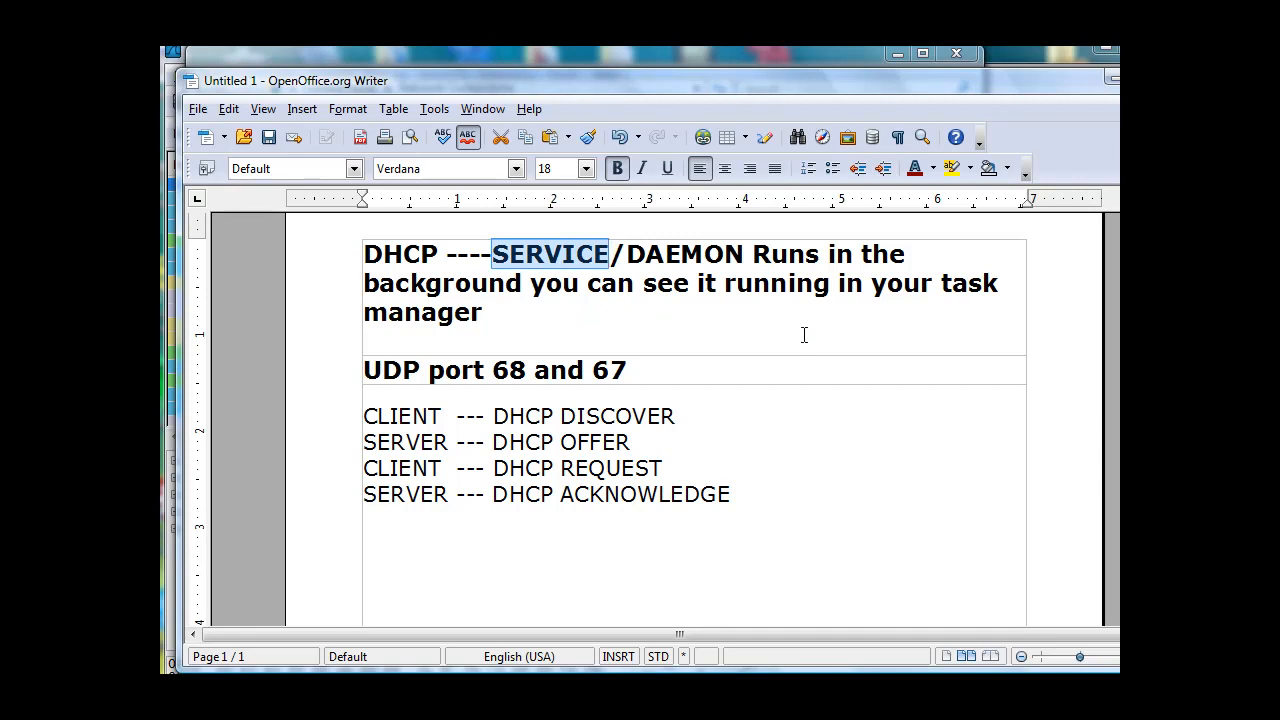
click(632, 673)
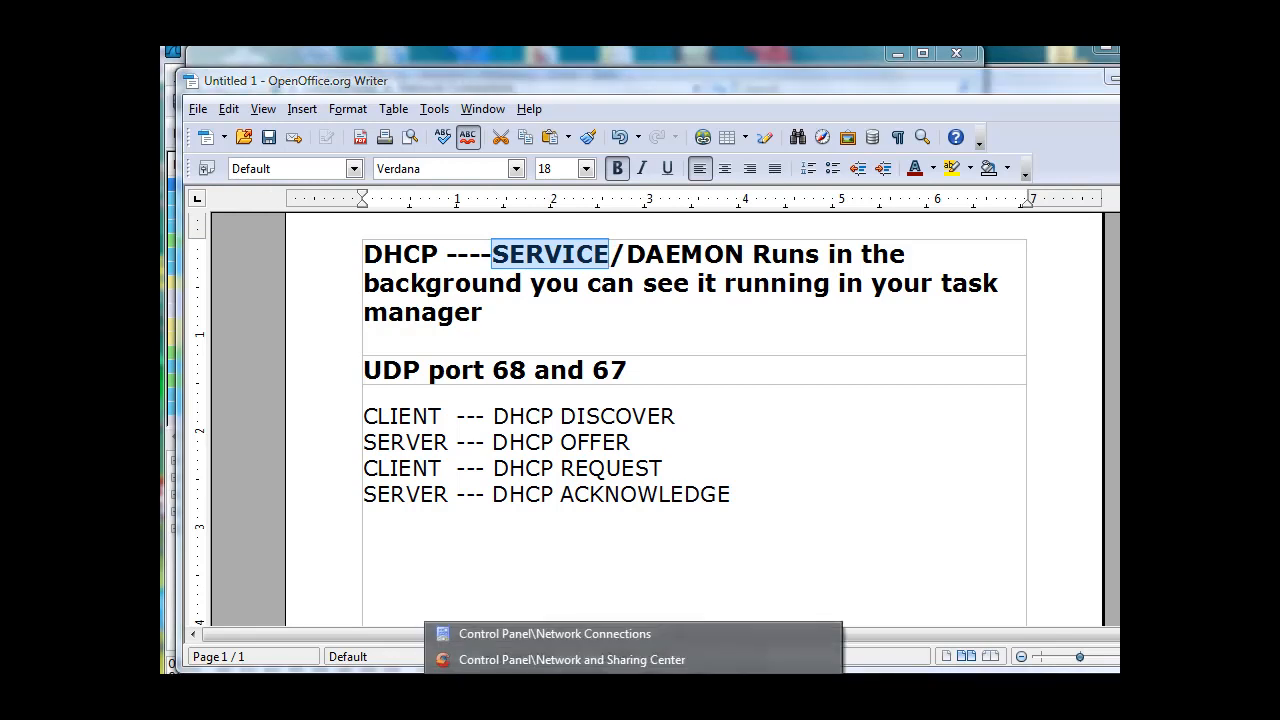
click(900, 673)
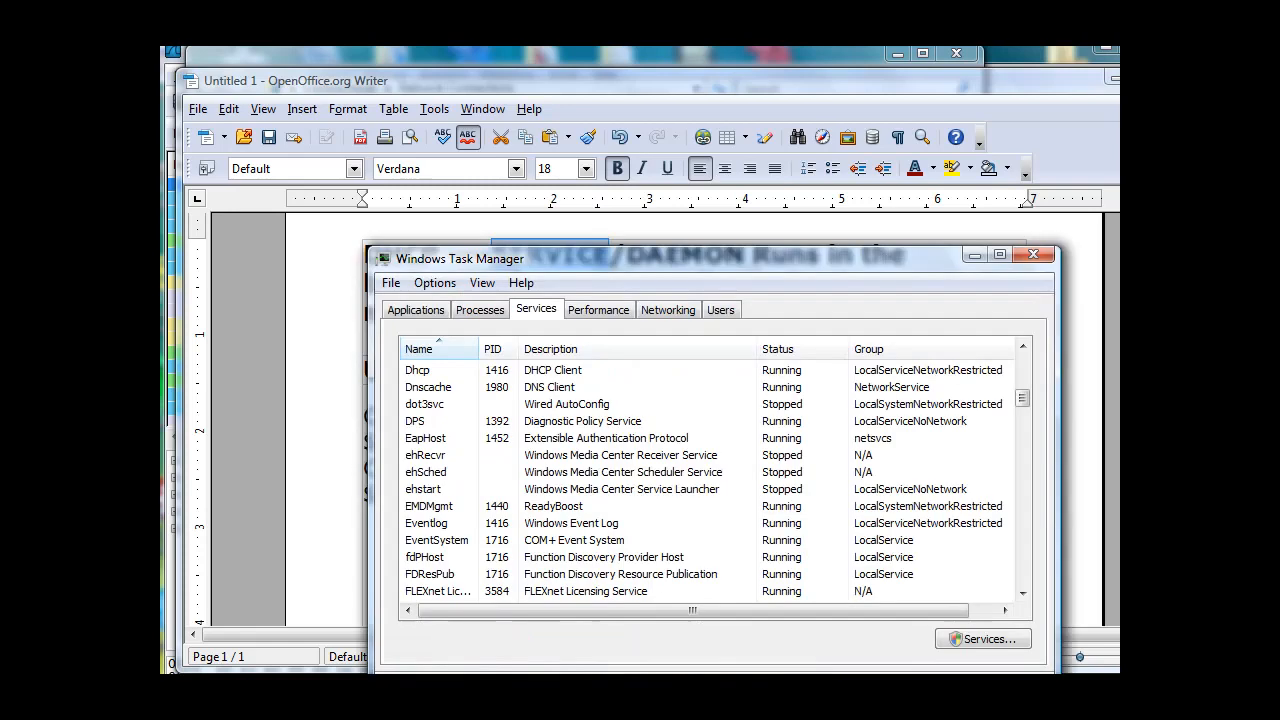
drag(766, 267, 707, 441)
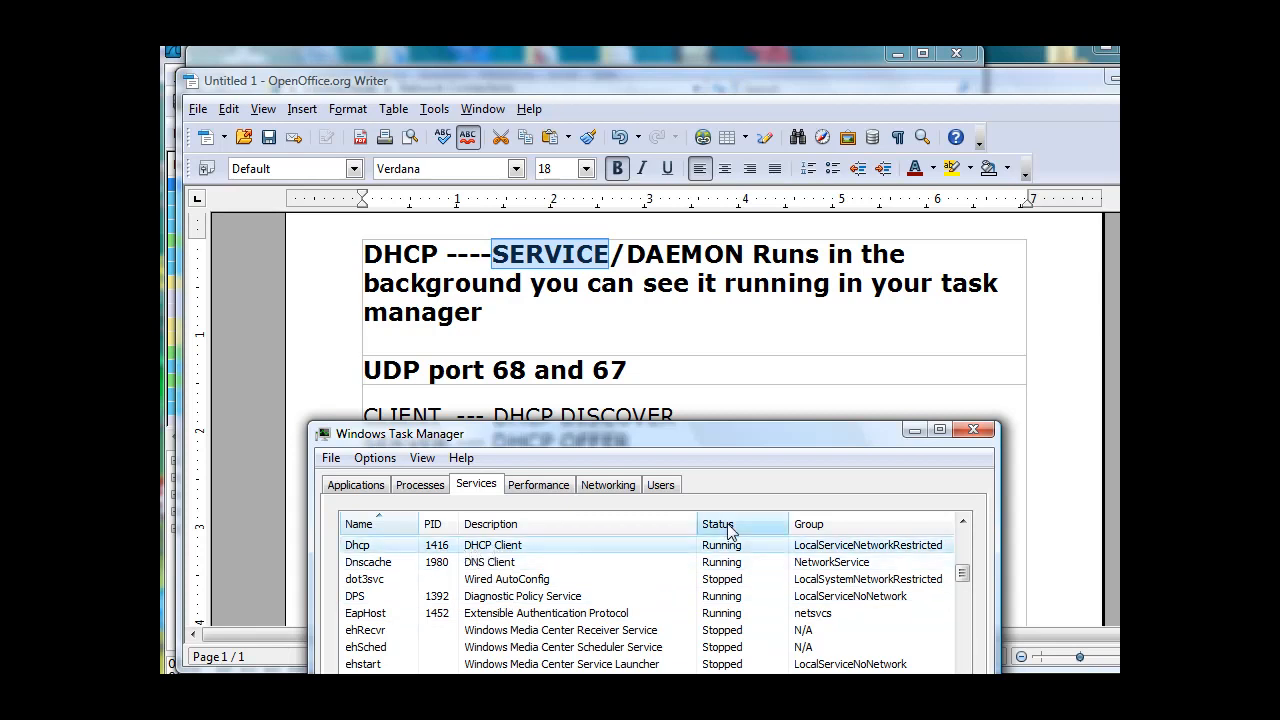
click(914, 432)
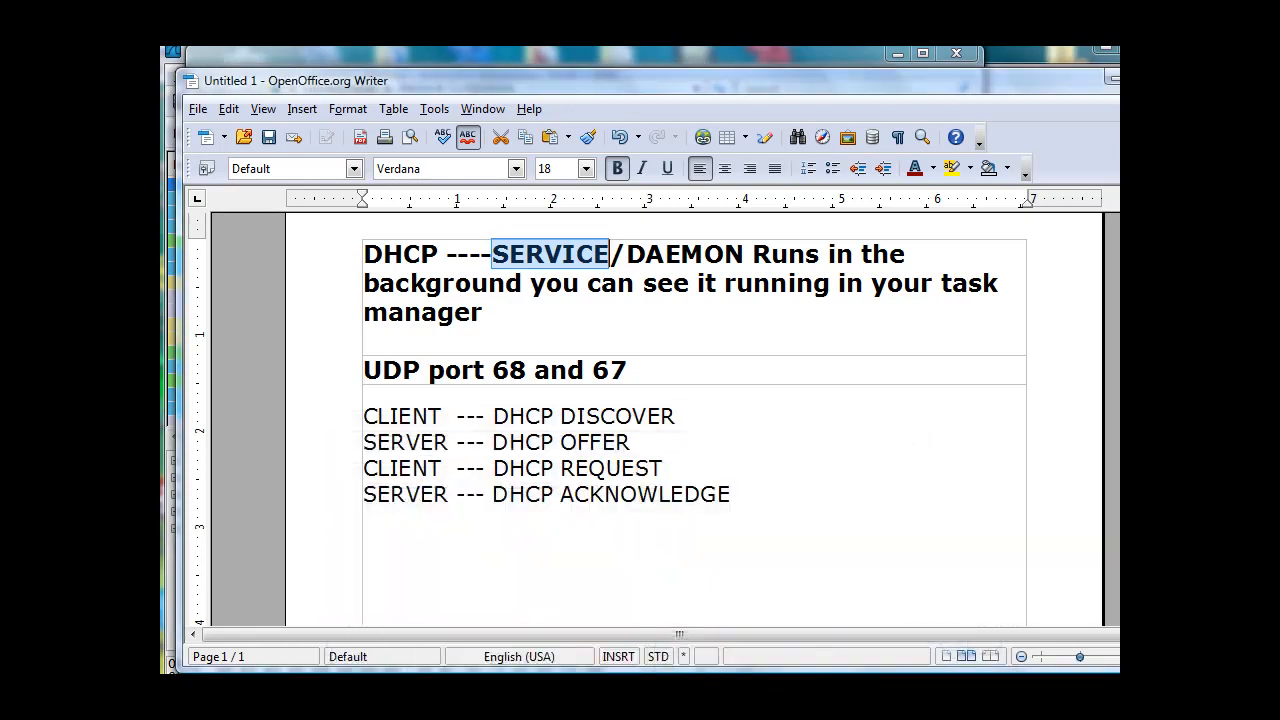
Open the properties of the Wireless Network Connection from the Control Panel's Network Connections window.
click(520, 688)
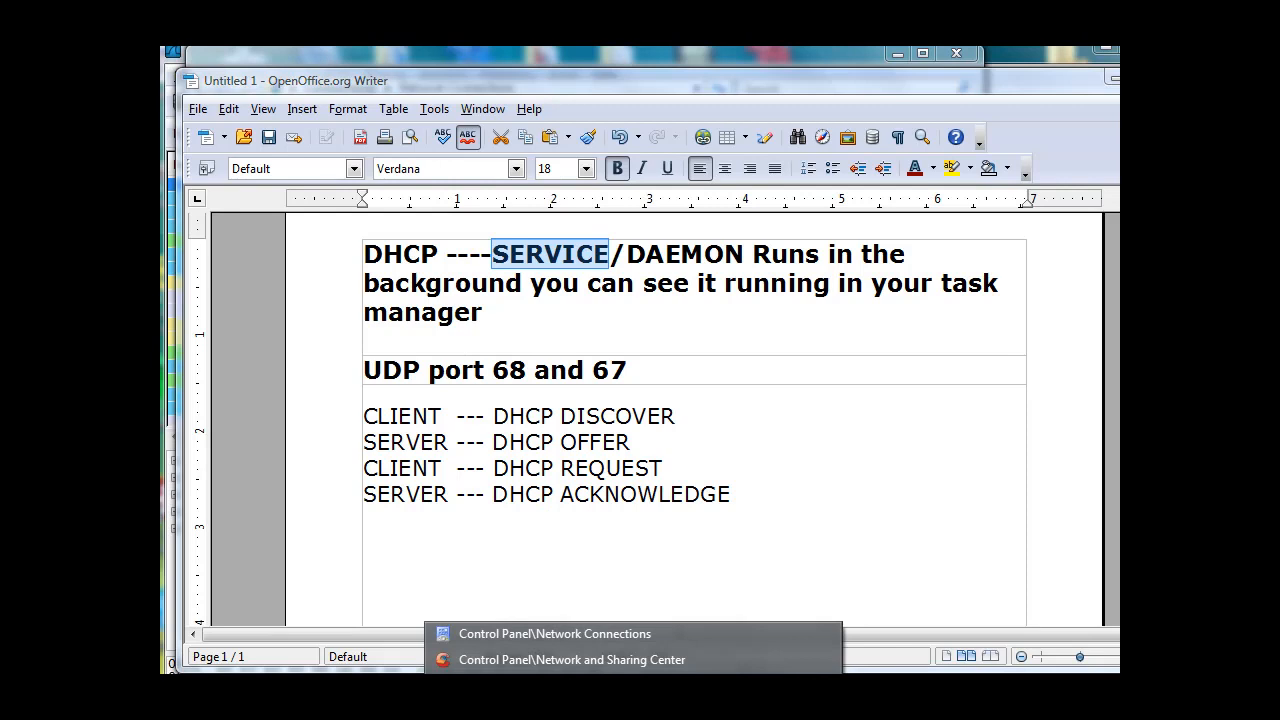
click(504, 633)
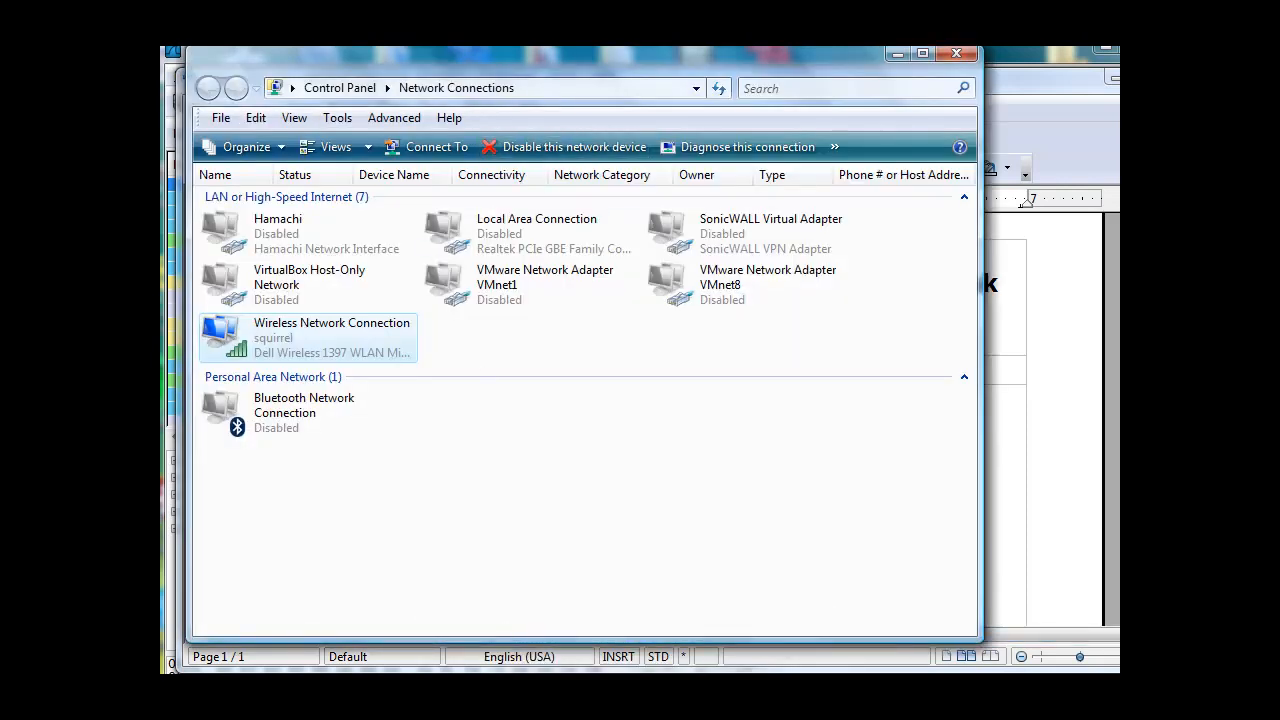
drag(508, 57, 562, 86)
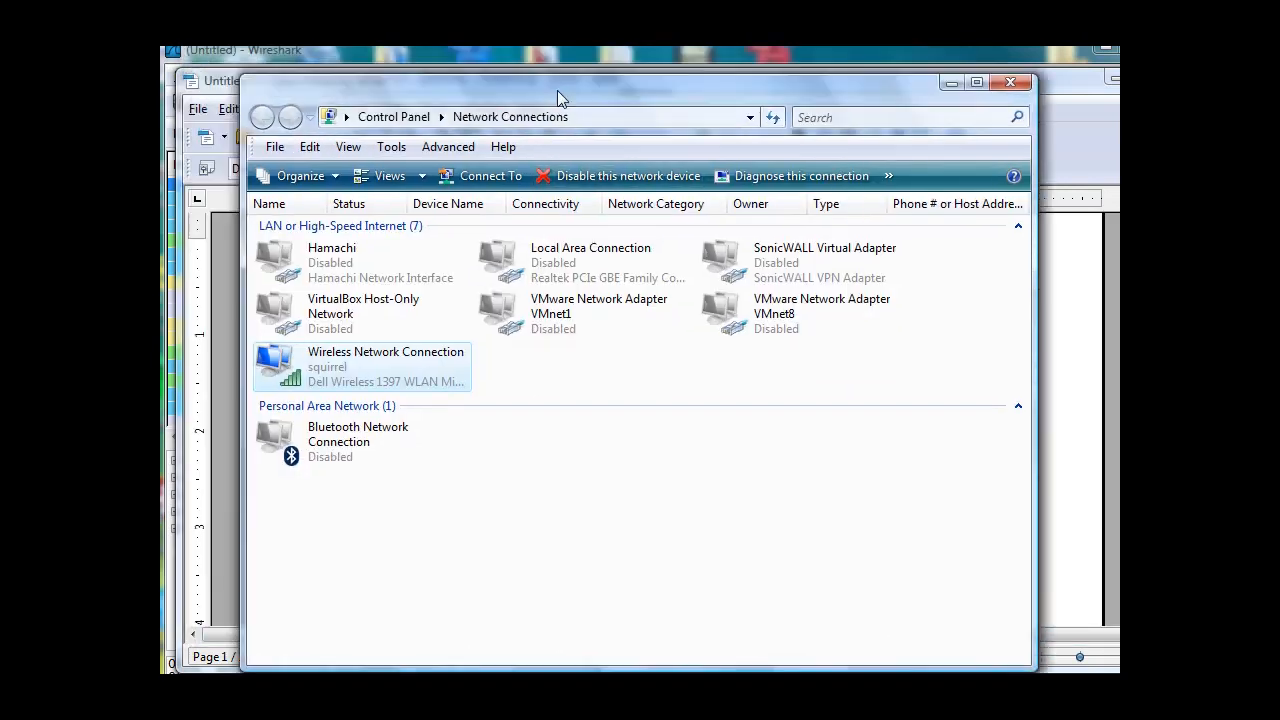
right_click(298, 371)
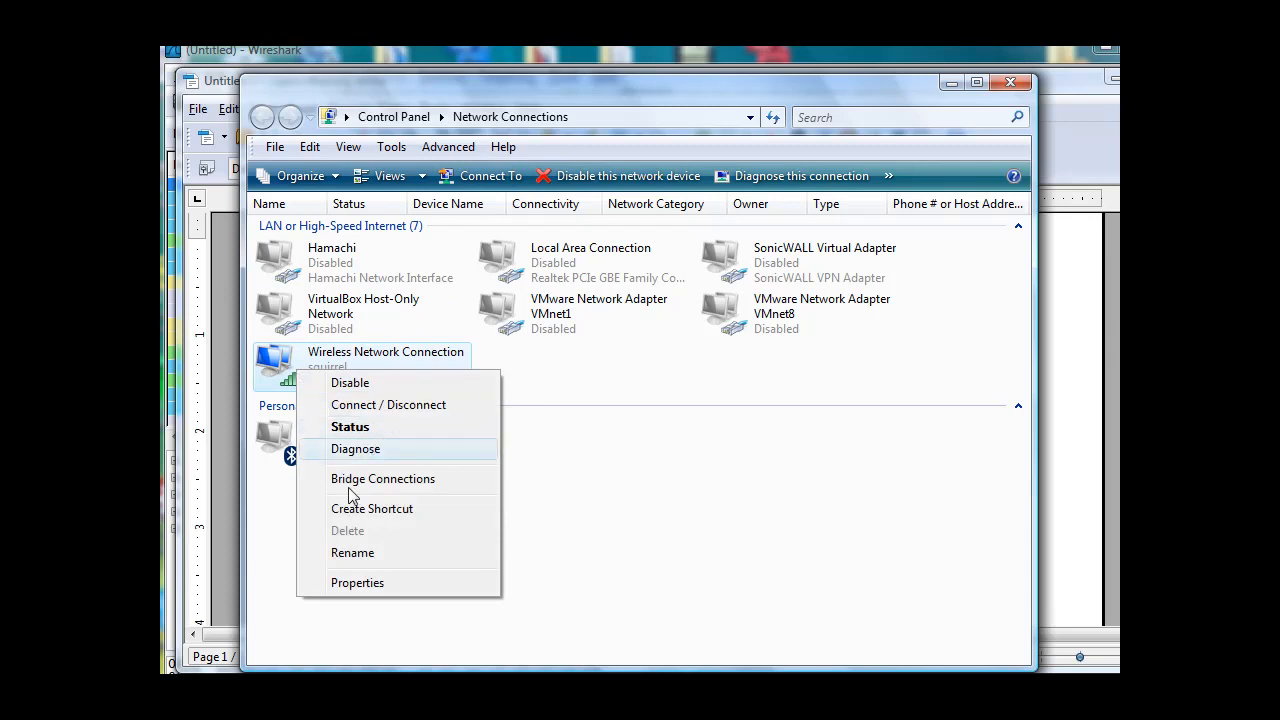
click(350, 590)
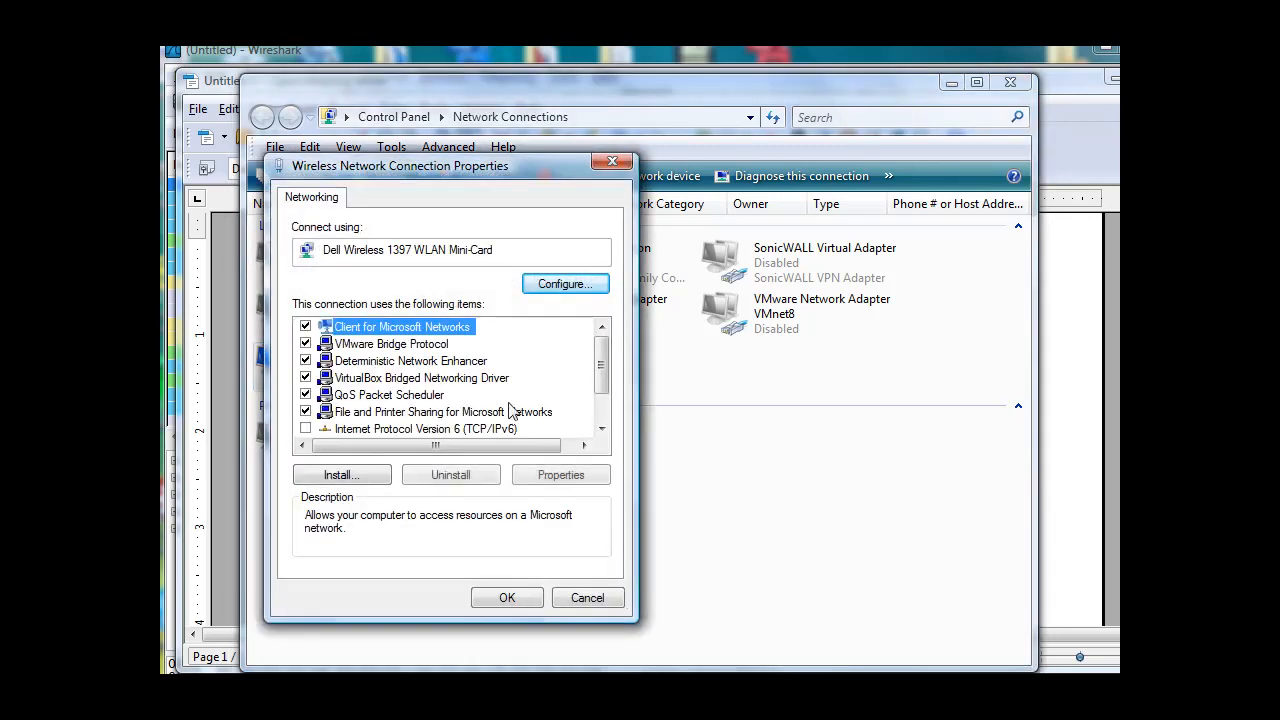
drag(468, 178, 605, 151)
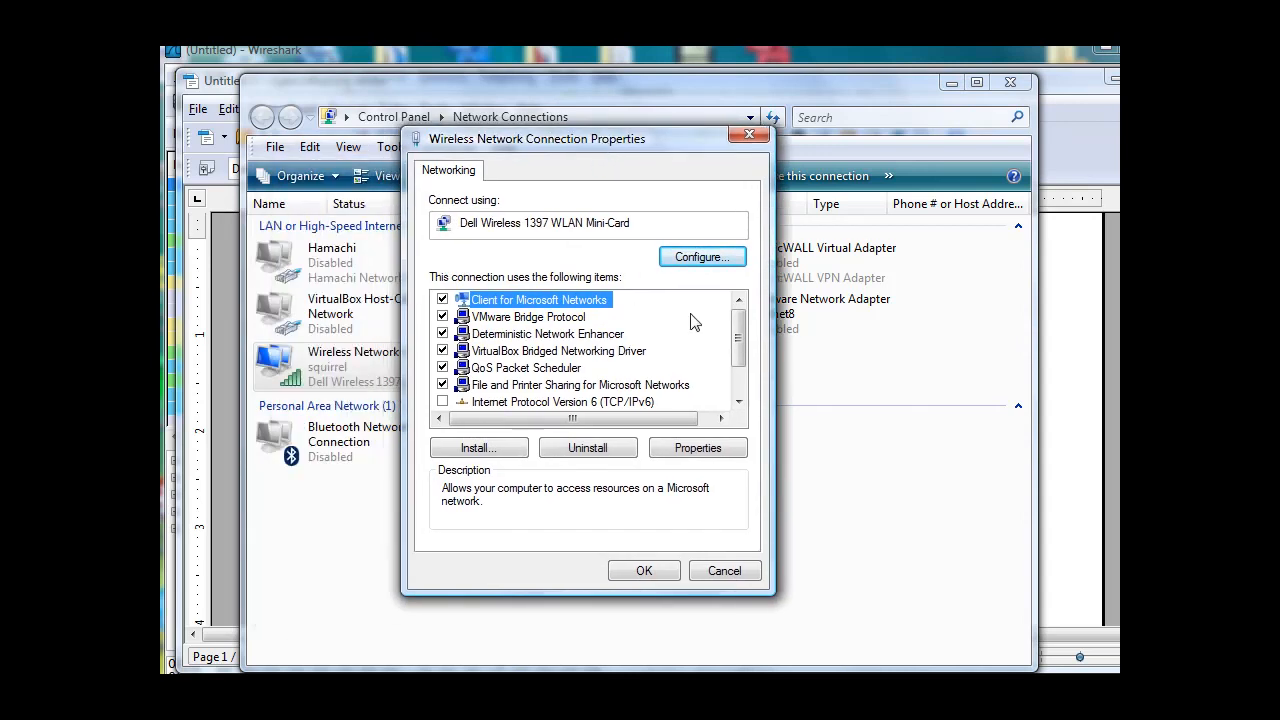
Review the Internet Protocol Version 4 (TCP/IPv4) addressing settings of the wireless connection and return to the DHCP notes.
drag(738, 330, 738, 378)
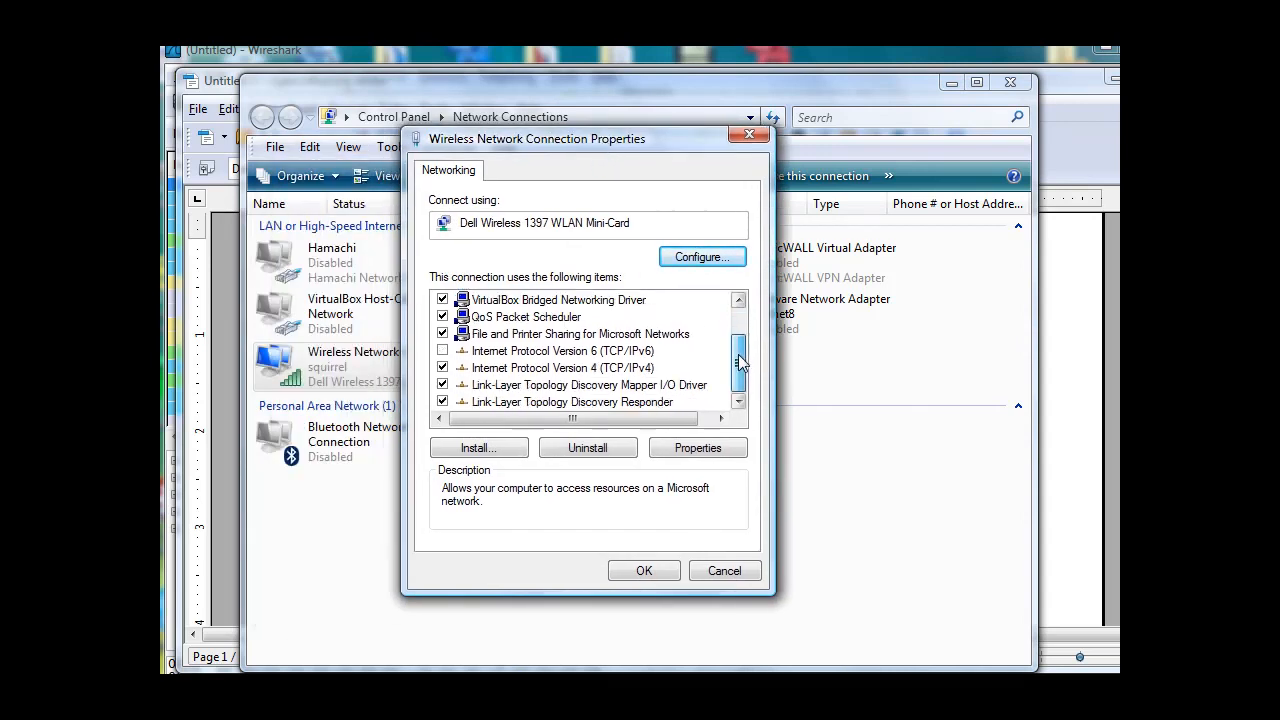
click(614, 368)
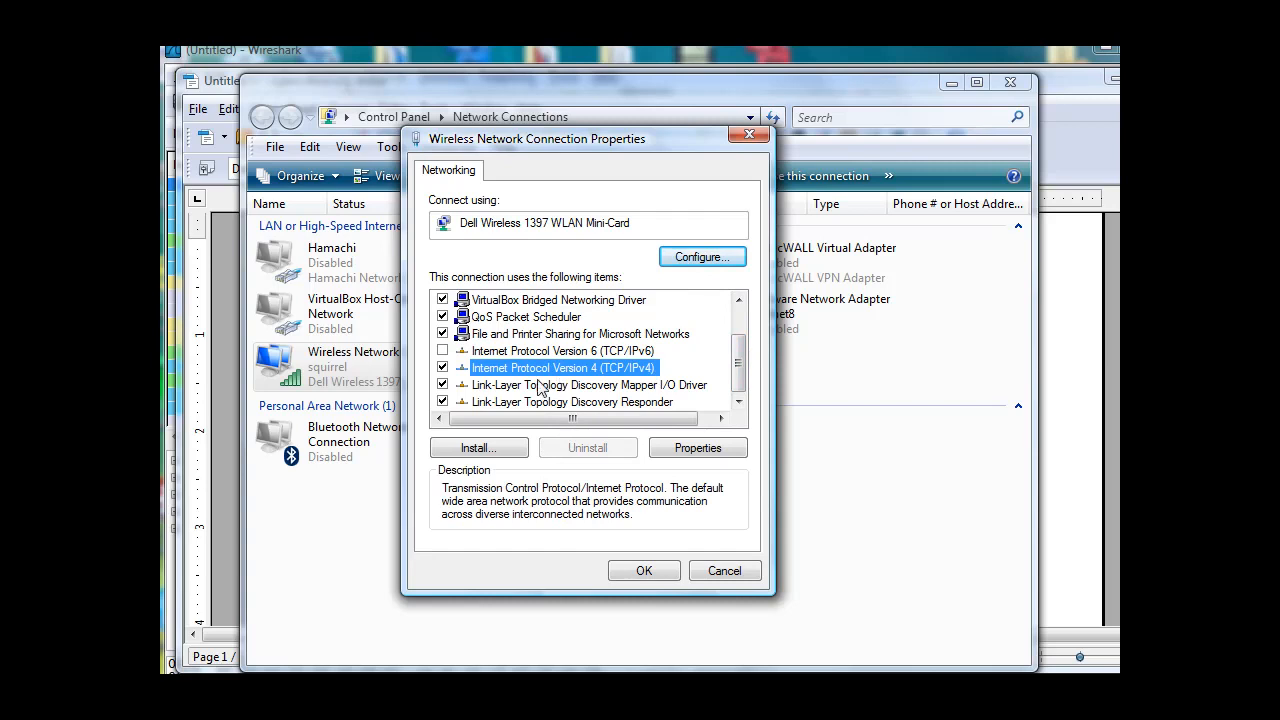
click(709, 447)
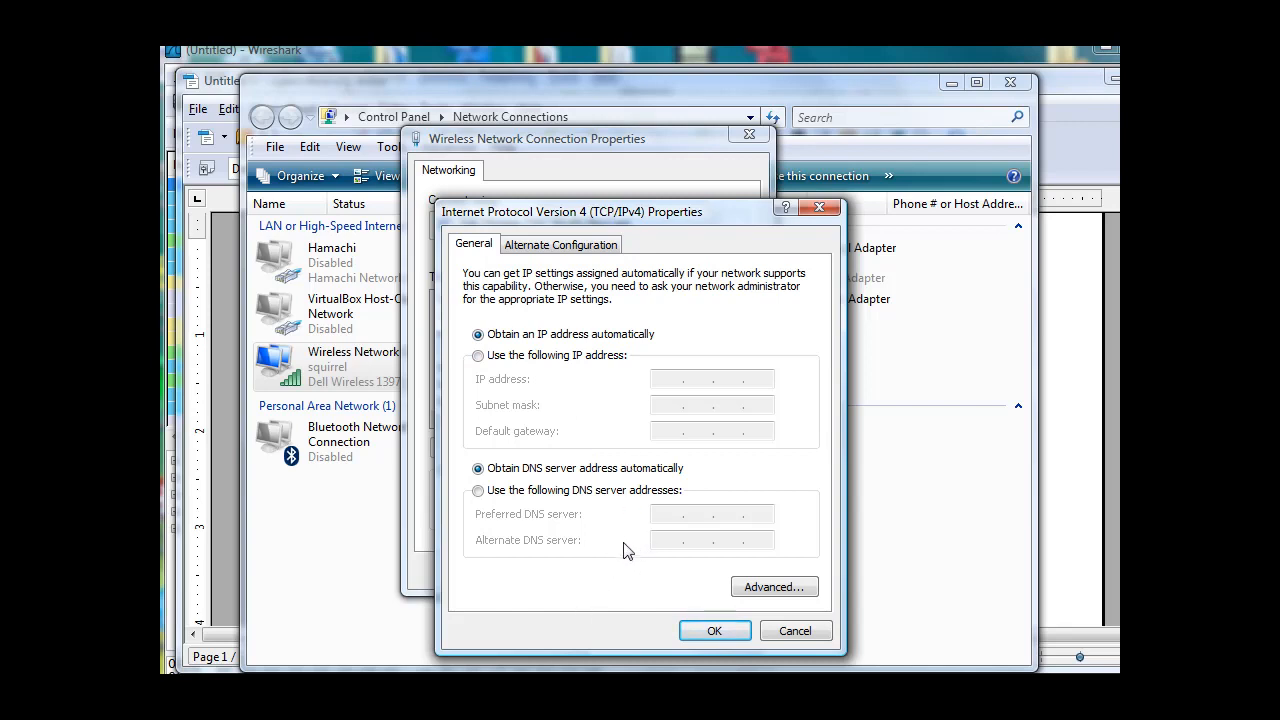
click(716, 632)
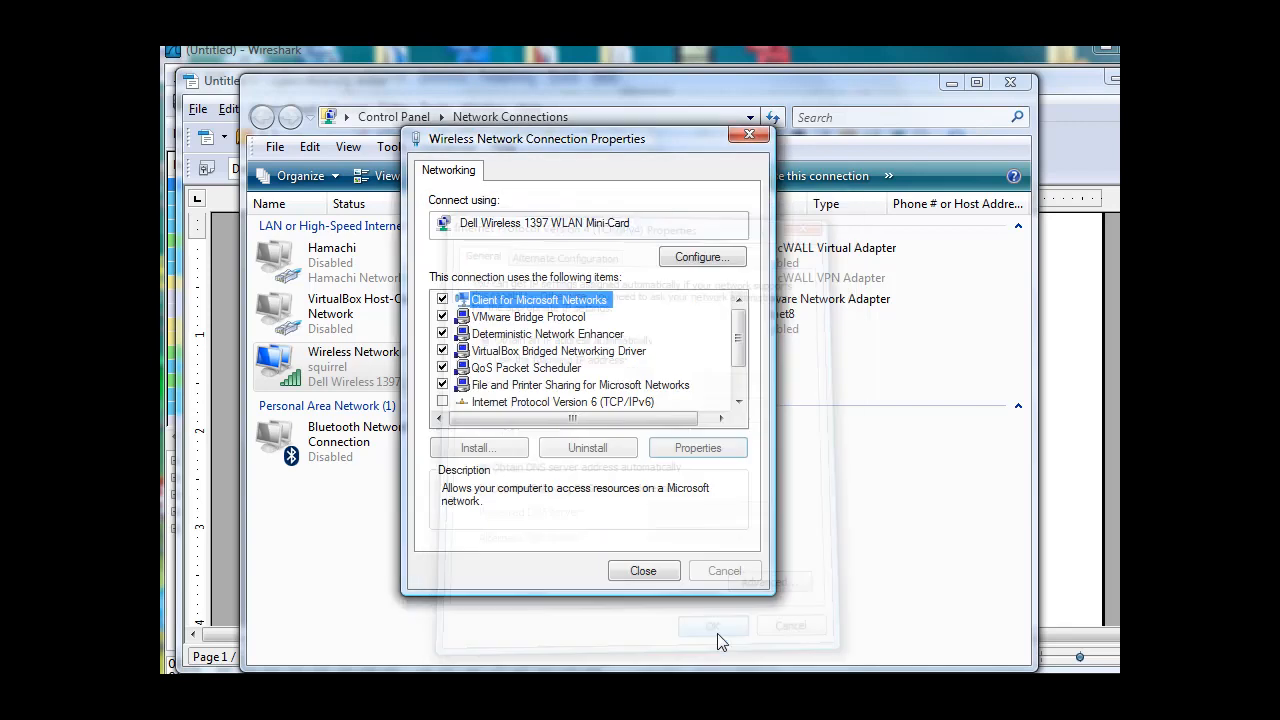
click(646, 573)
click(949, 83)
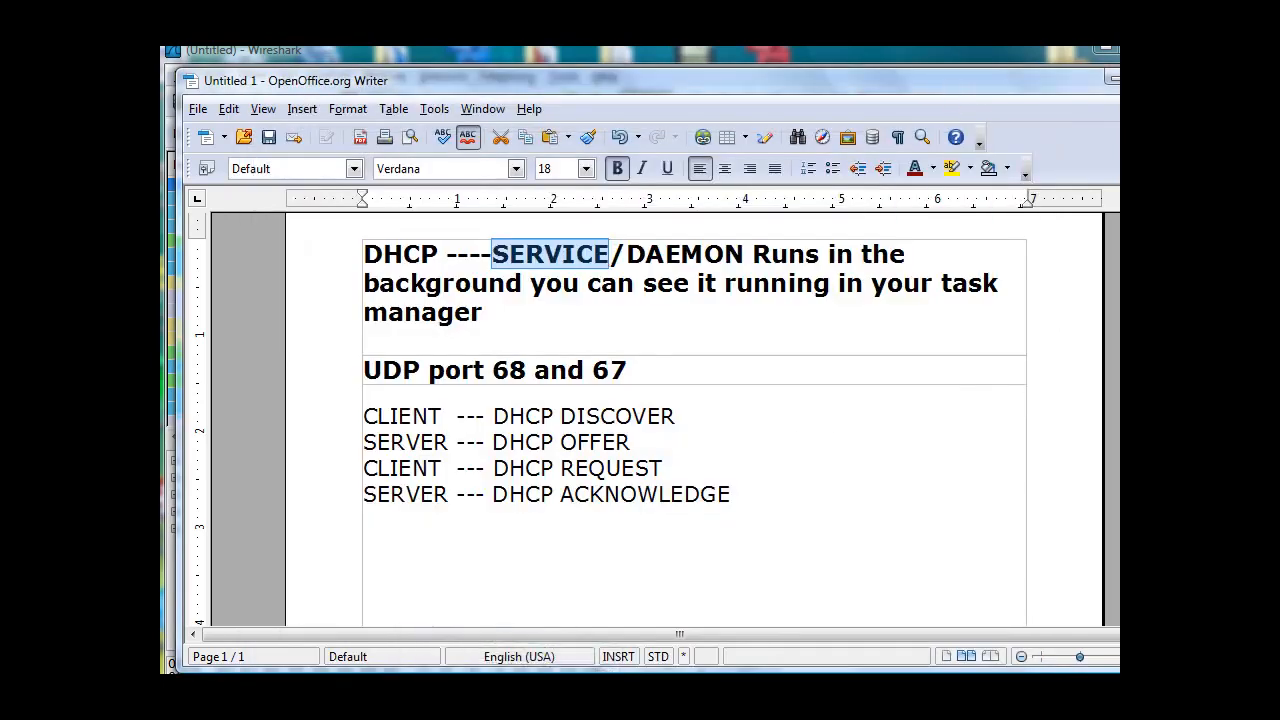
Highlight the UDP ports and the client/server DHCP exchange entries one after another in the notes, ending with DHCP ACKNOWLEDGE.
scroll(660, 400, up, 1)
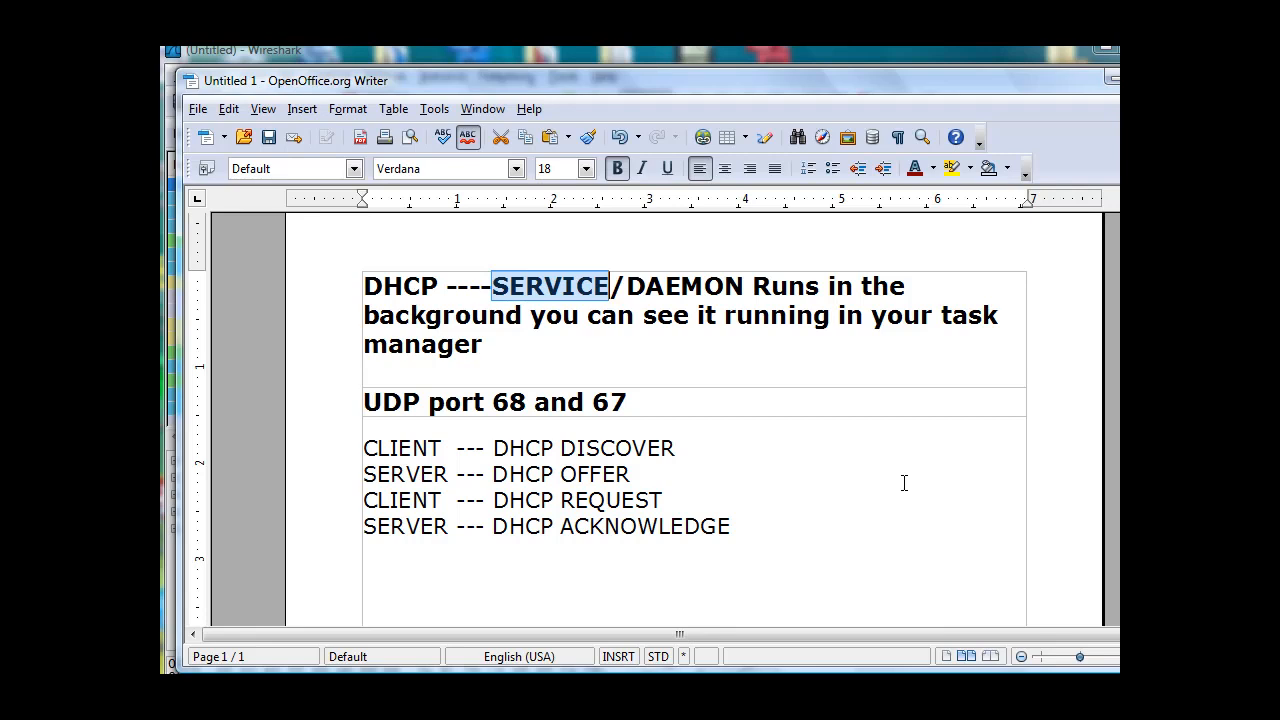
drag(429, 400, 640, 403)
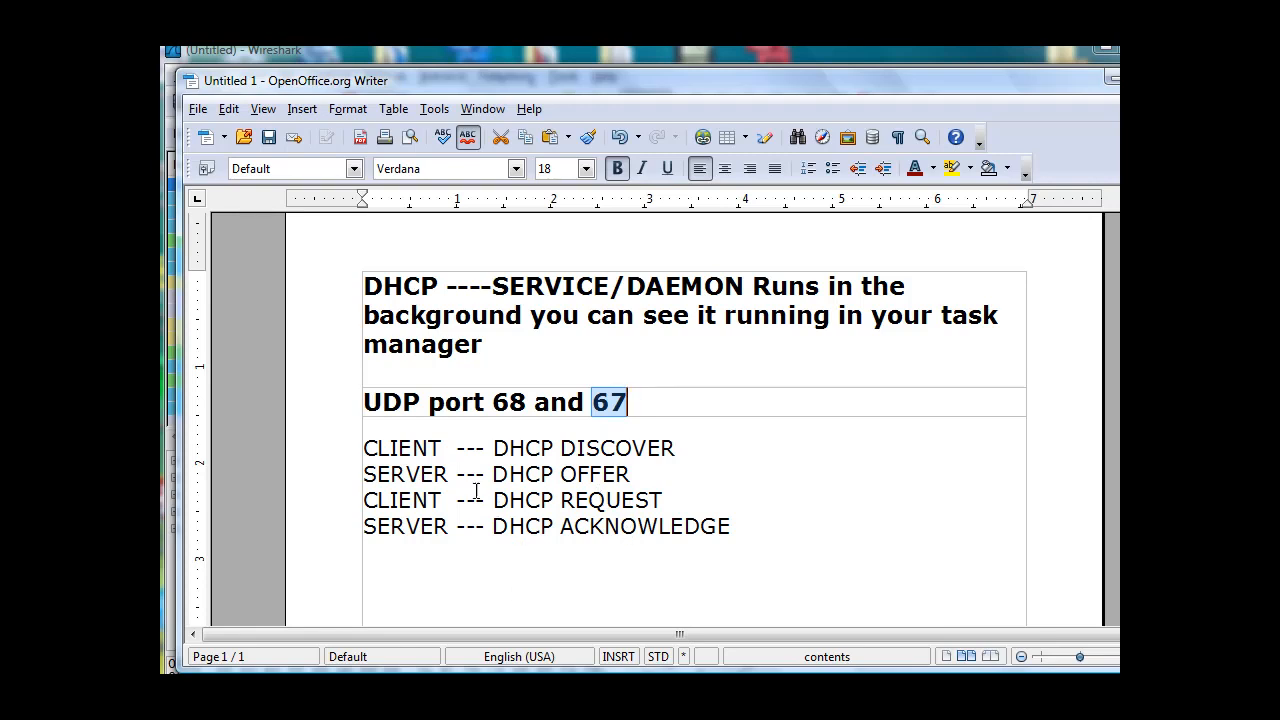
drag(364, 448, 441, 448)
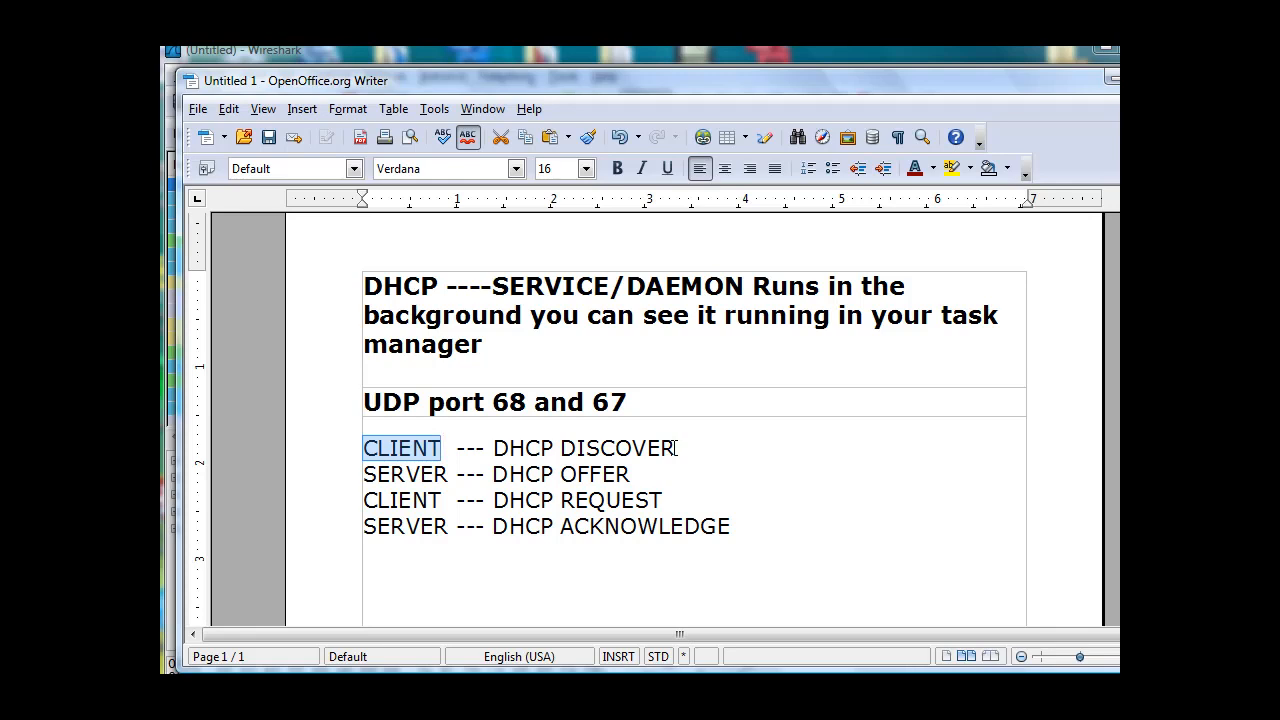
click(491, 474)
drag(509, 477, 632, 474)
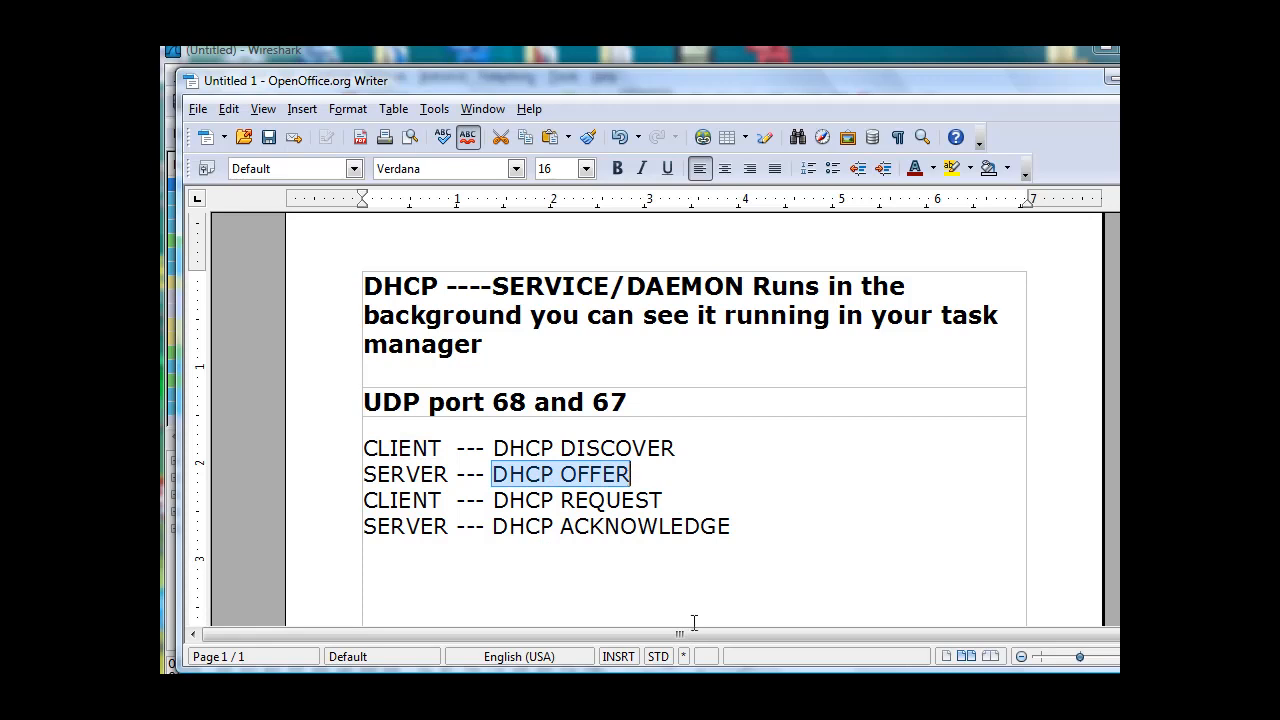
drag(490, 500, 664, 490)
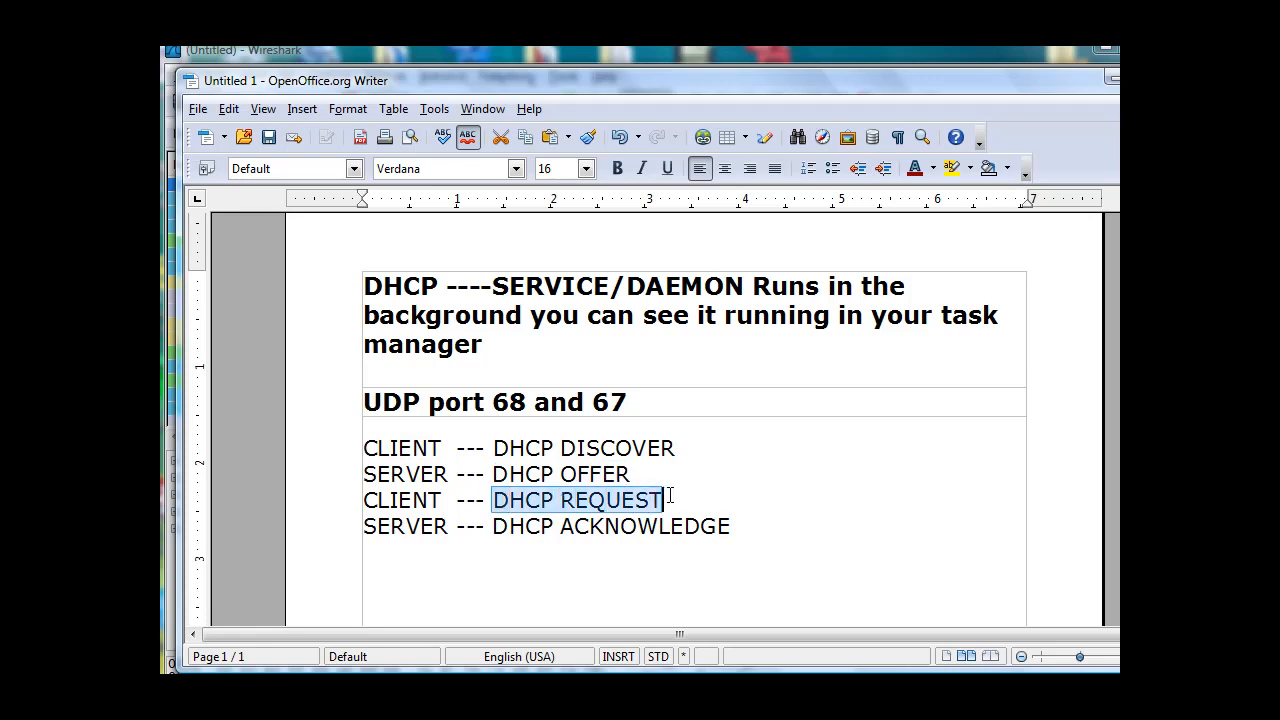
drag(490, 528, 743, 528)
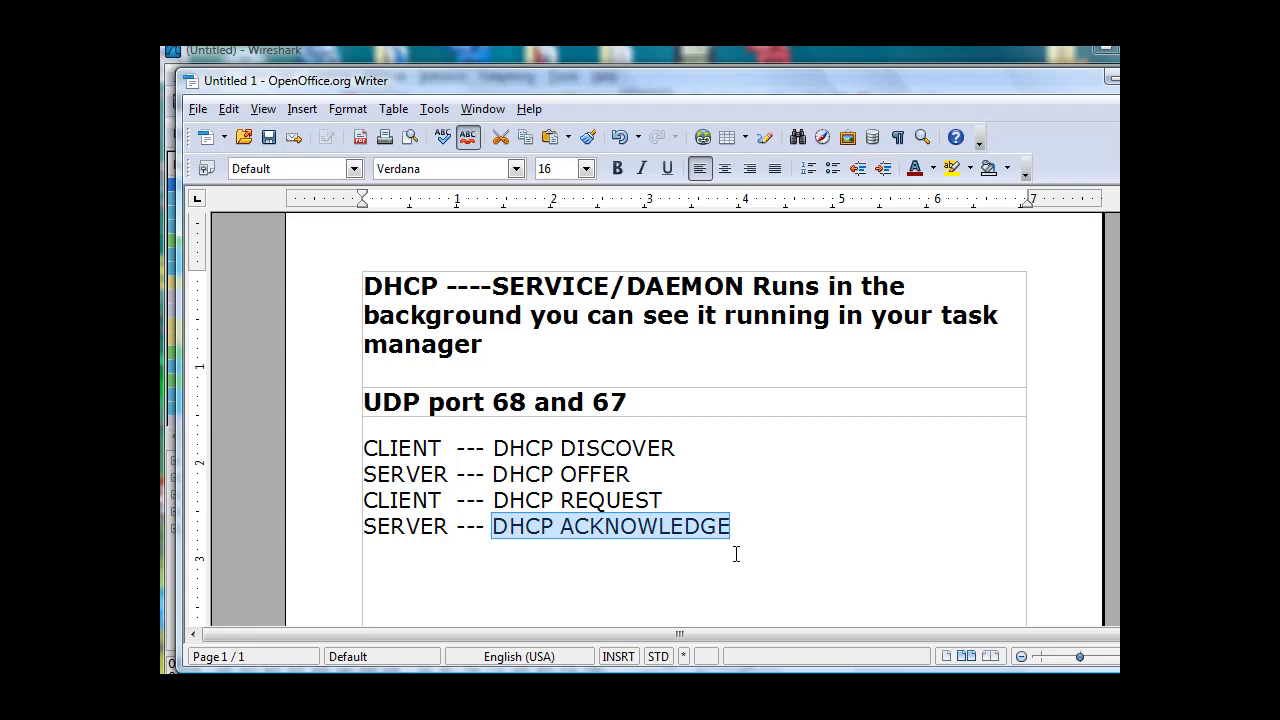
click(761, 557)
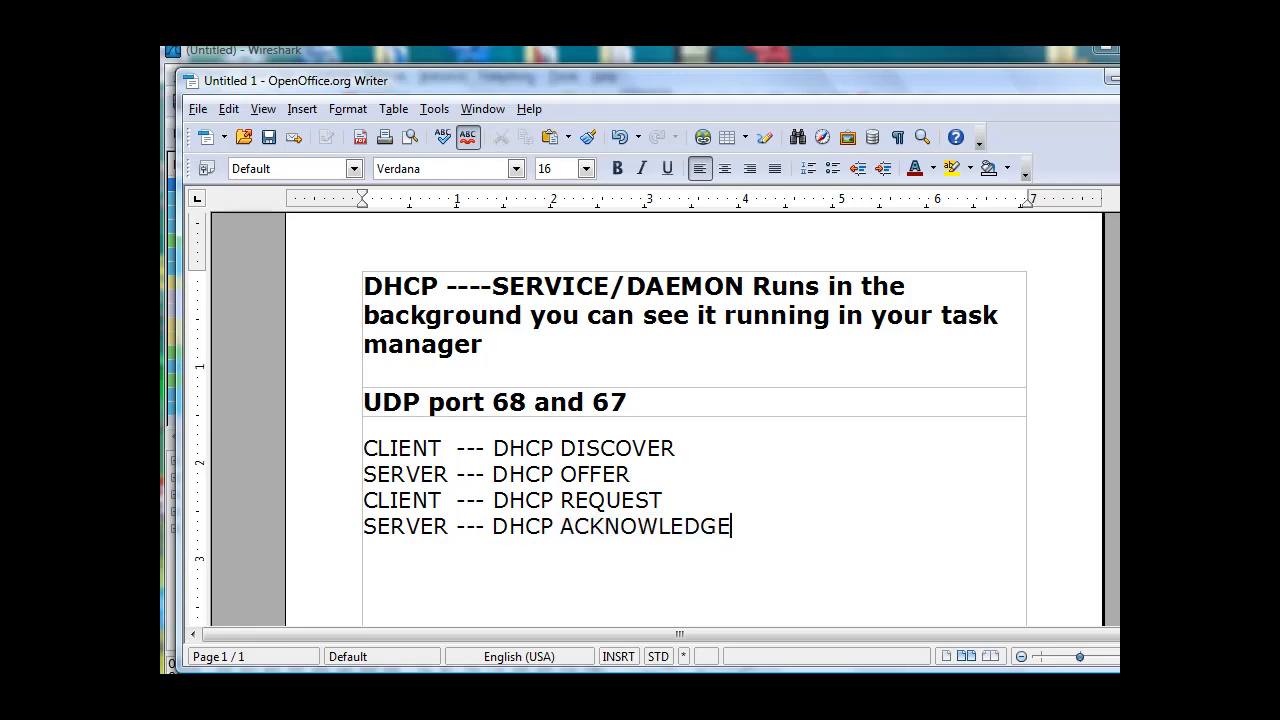
Switch to Wireshark and start a new packet capture, continuing without saving the existing one.
key(alt+Tab)
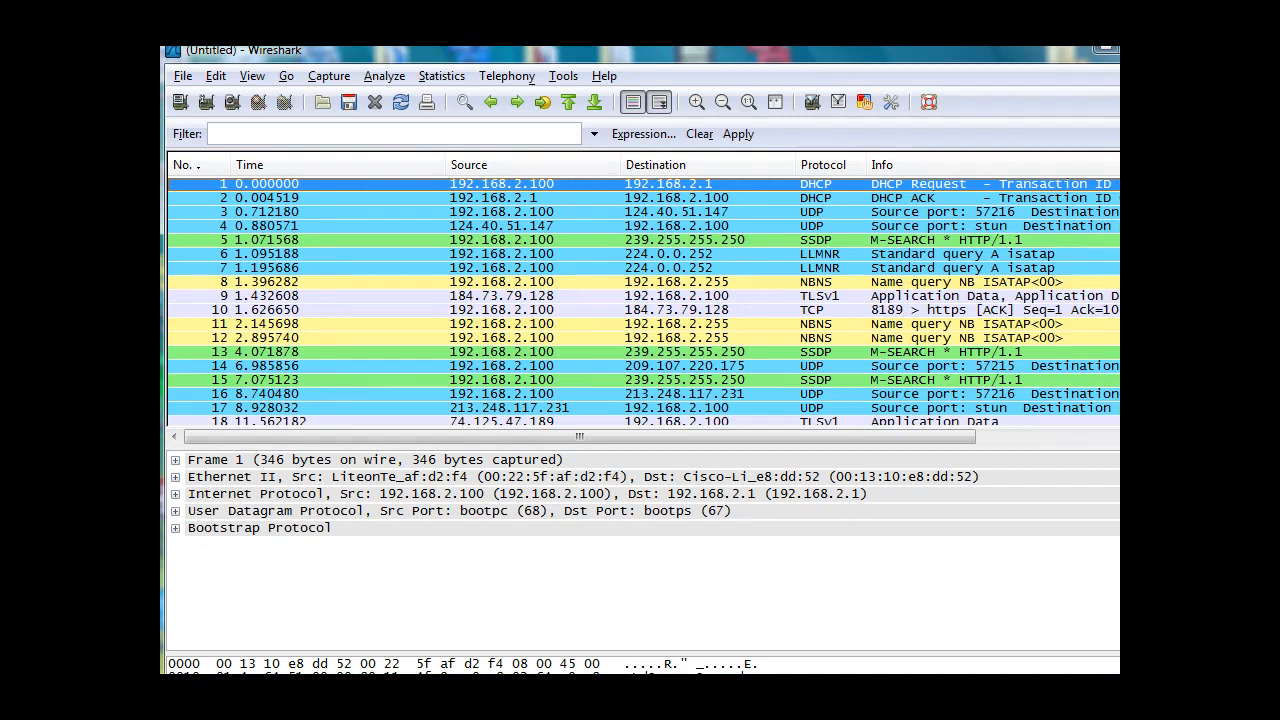
click(322, 80)
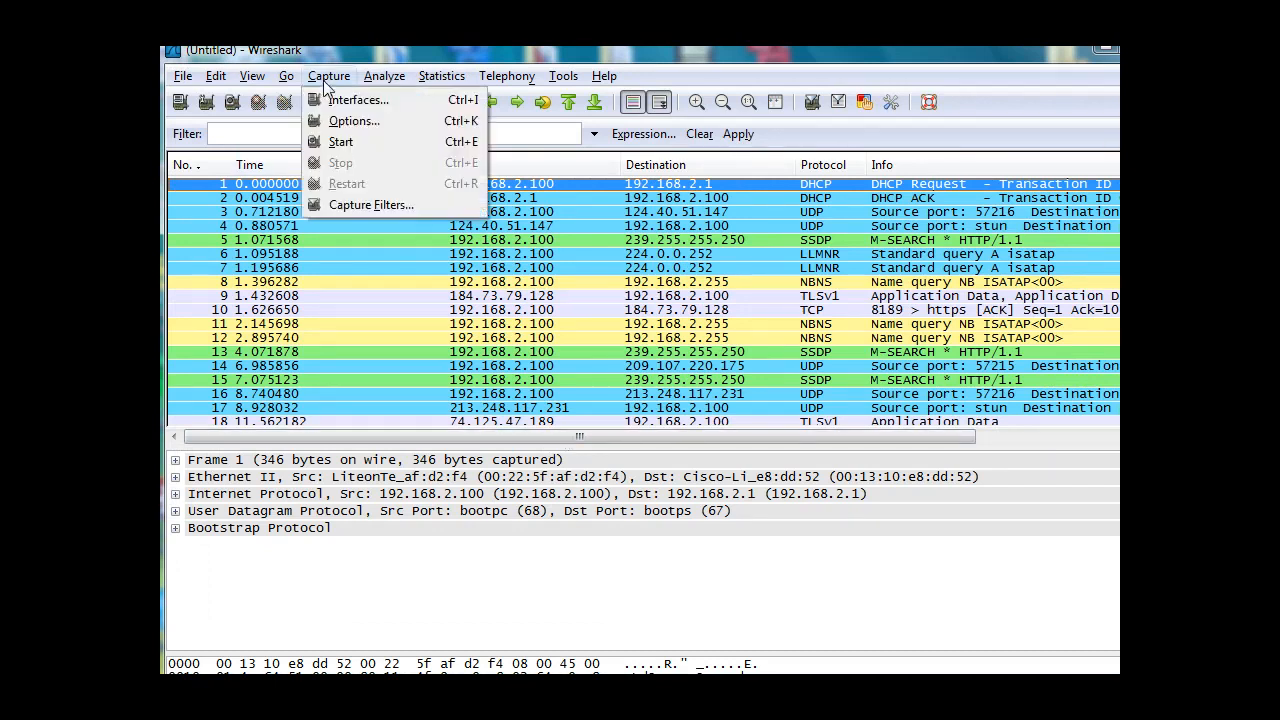
click(343, 142)
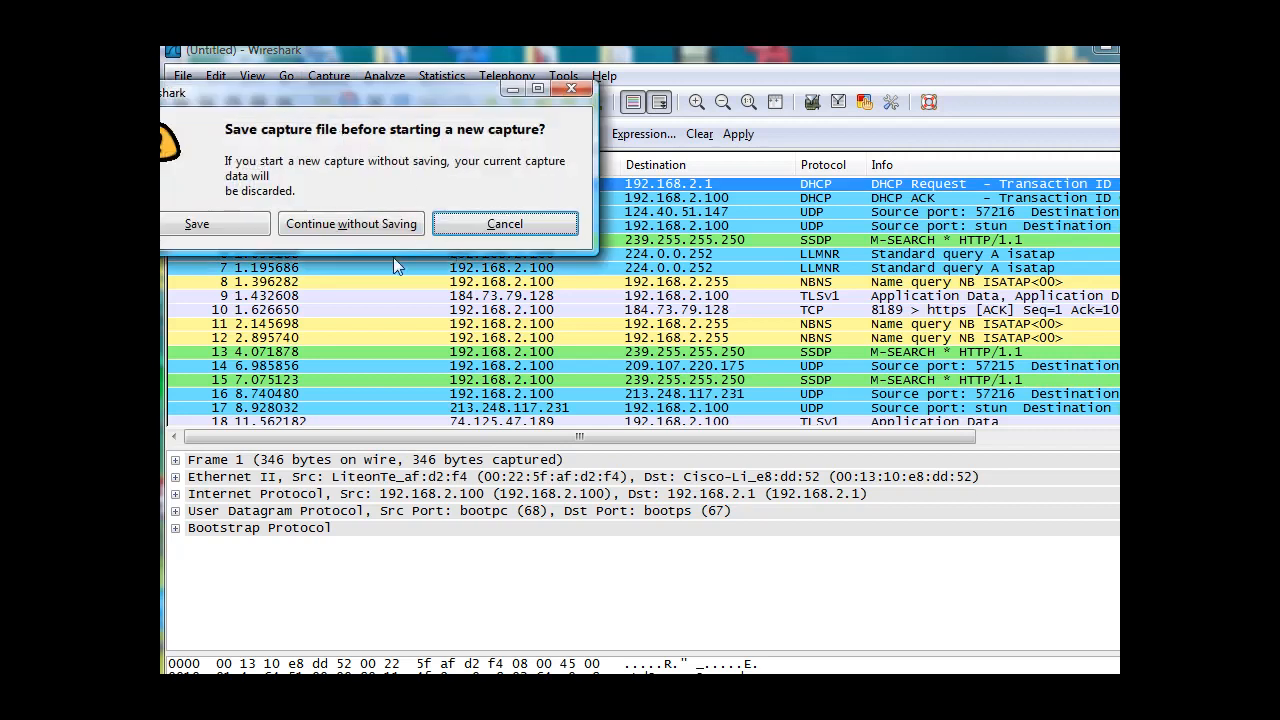
click(366, 227)
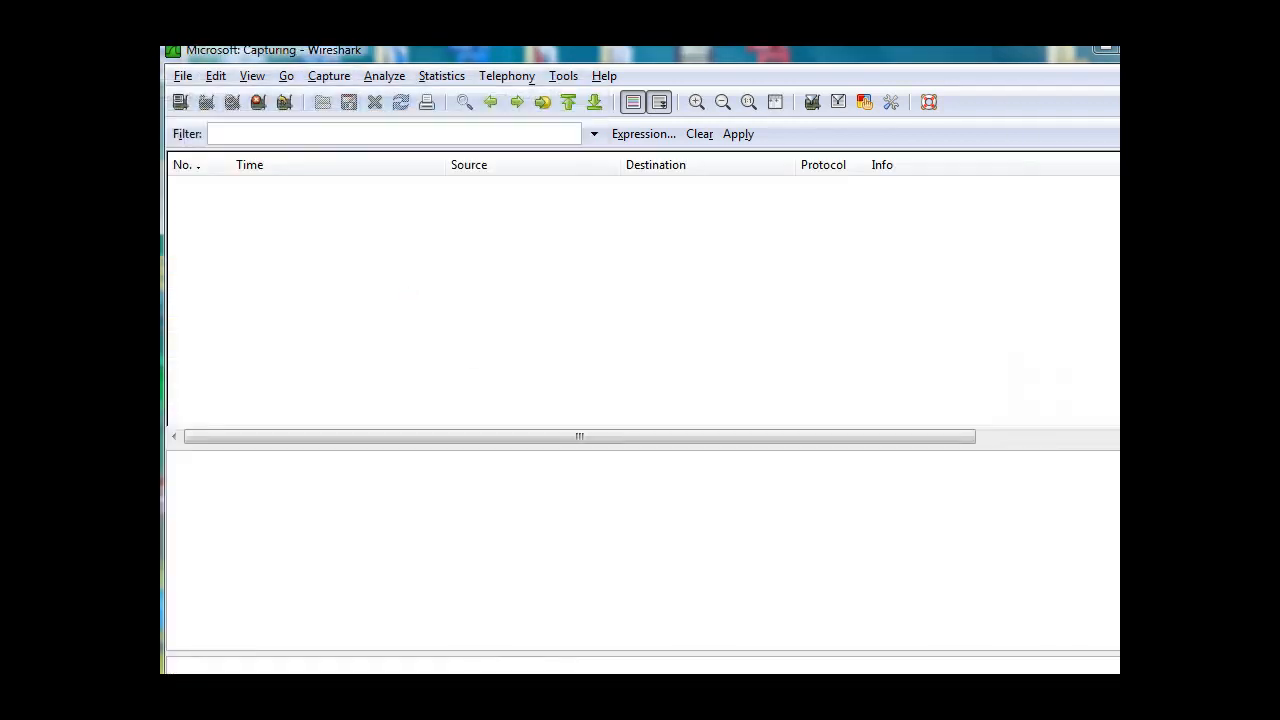
Switch to the Command Prompt and release the current IP address with ipconfig /release.
key(alt+Tab)
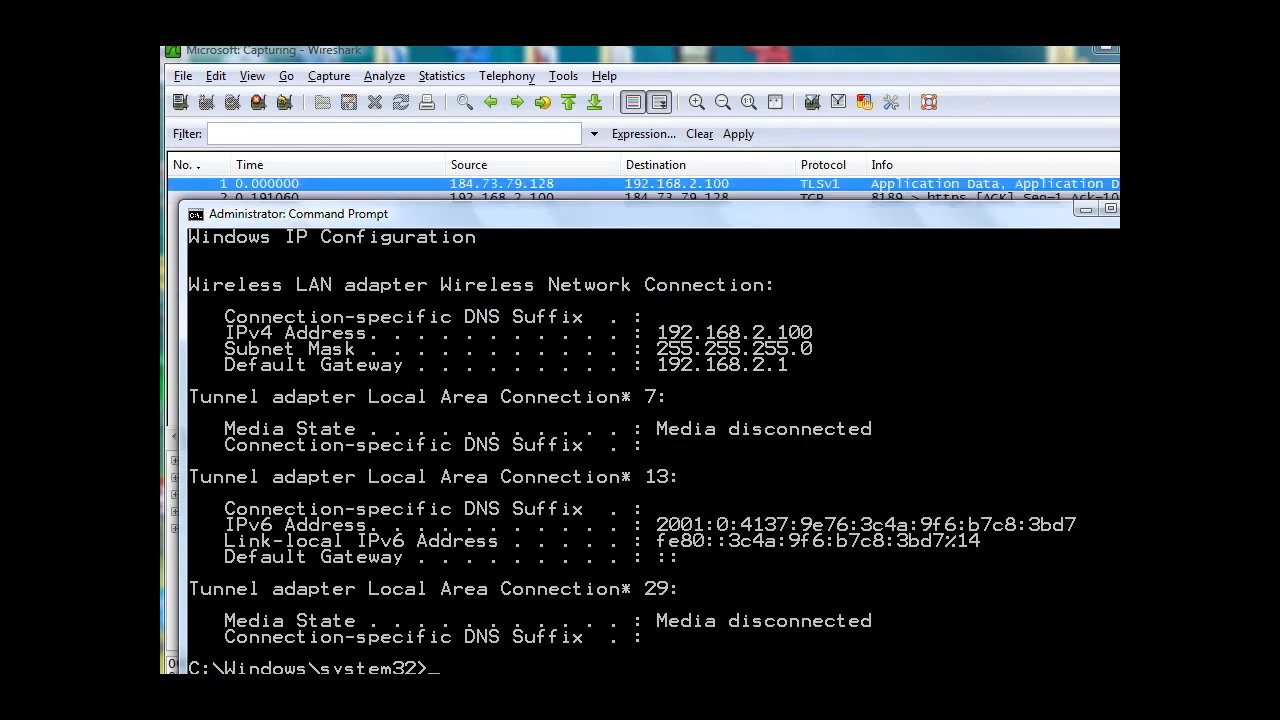
text(ipco)
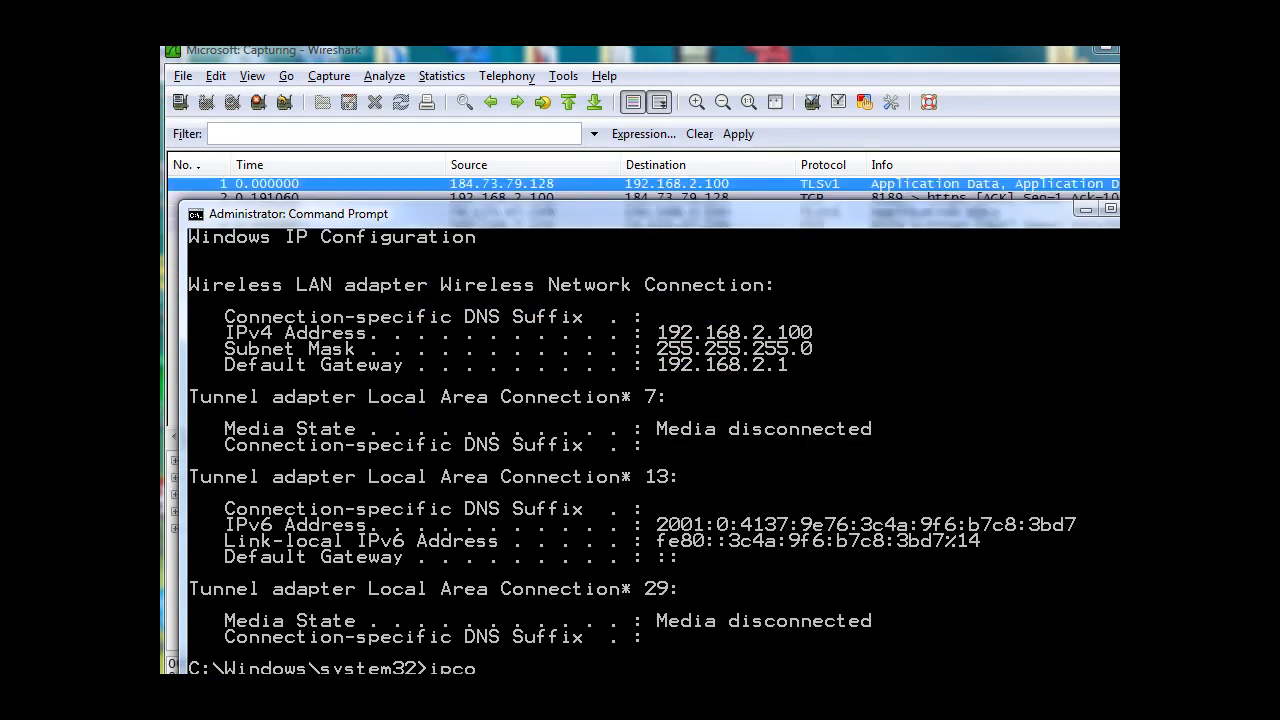
text(nfig /release)
key(Return)
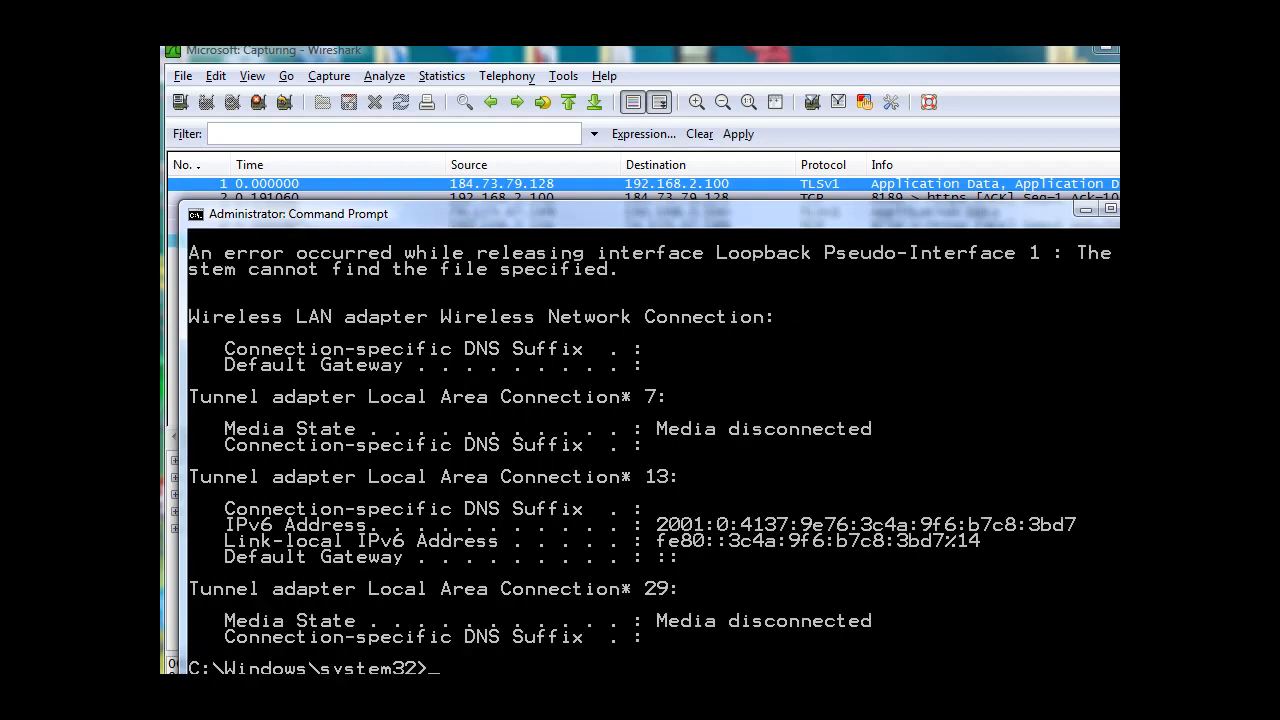
Request a new IP address with ipconfig /renew and return to the running Wireshark capture.
key(Up)
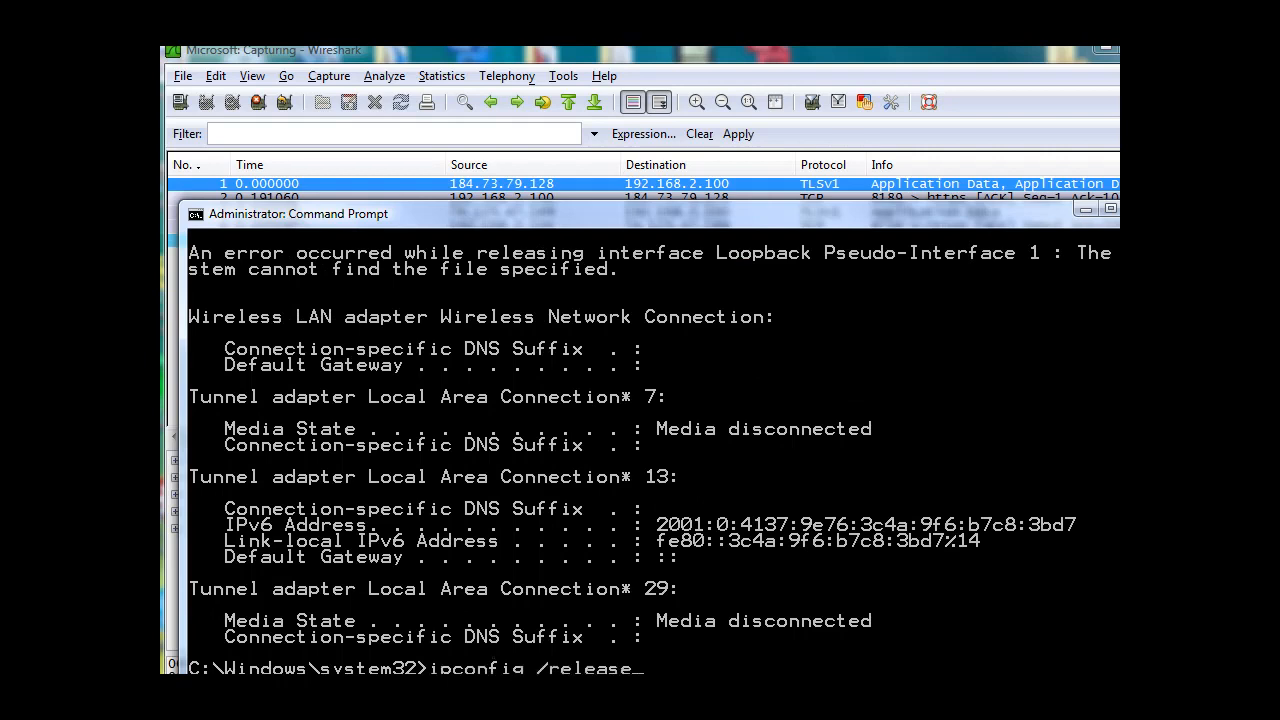
key(BackSpace)
key(BackSpace)
key(BackSpace)
drag(714, 209, 714, 148)
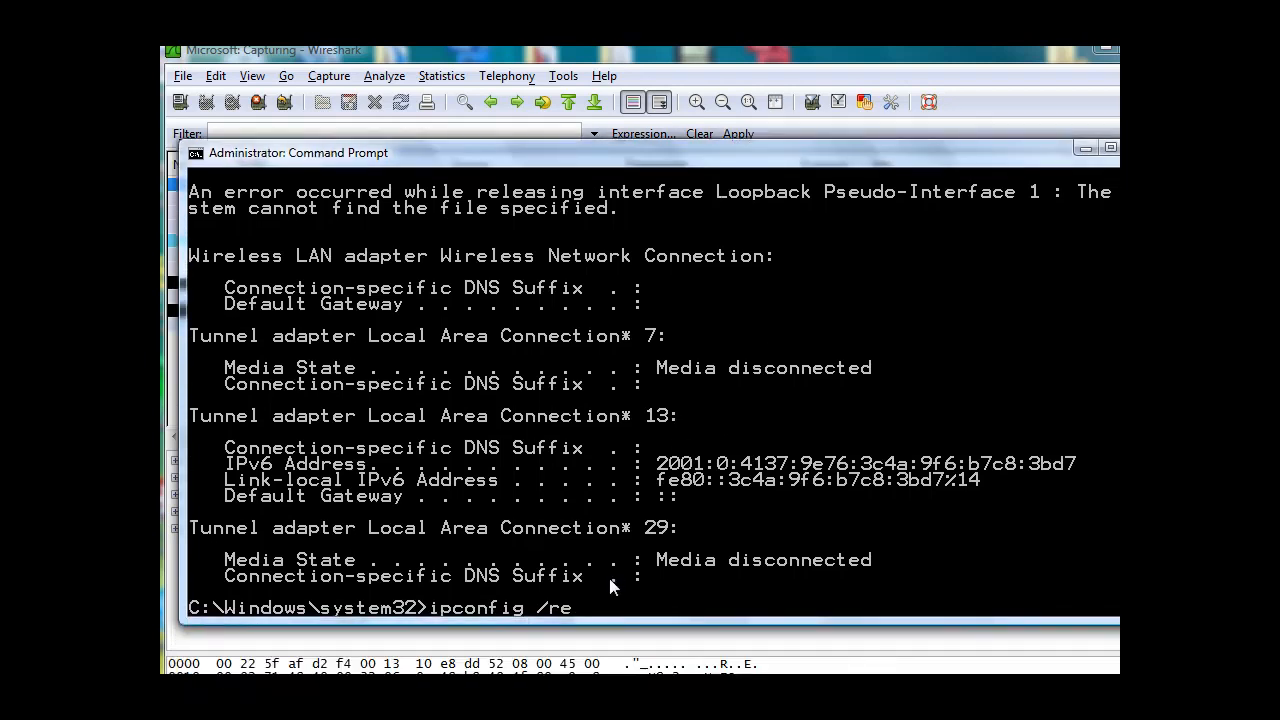
text(new)
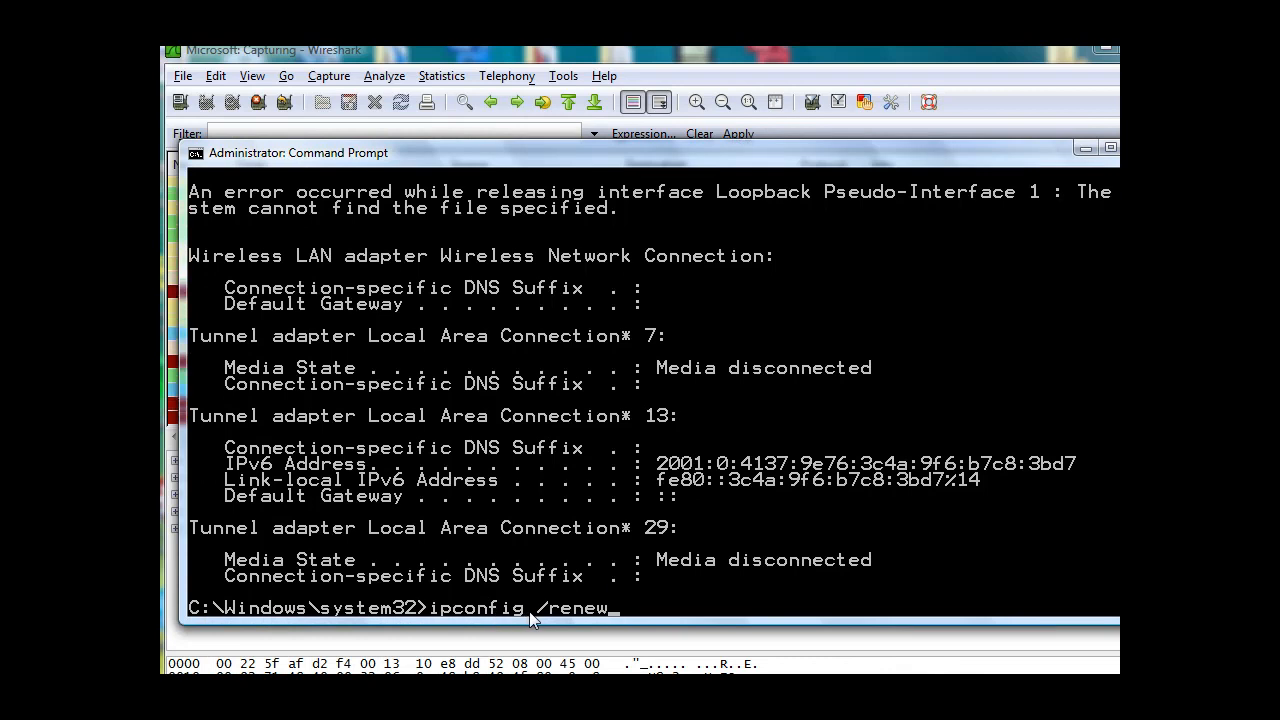
key(Return)
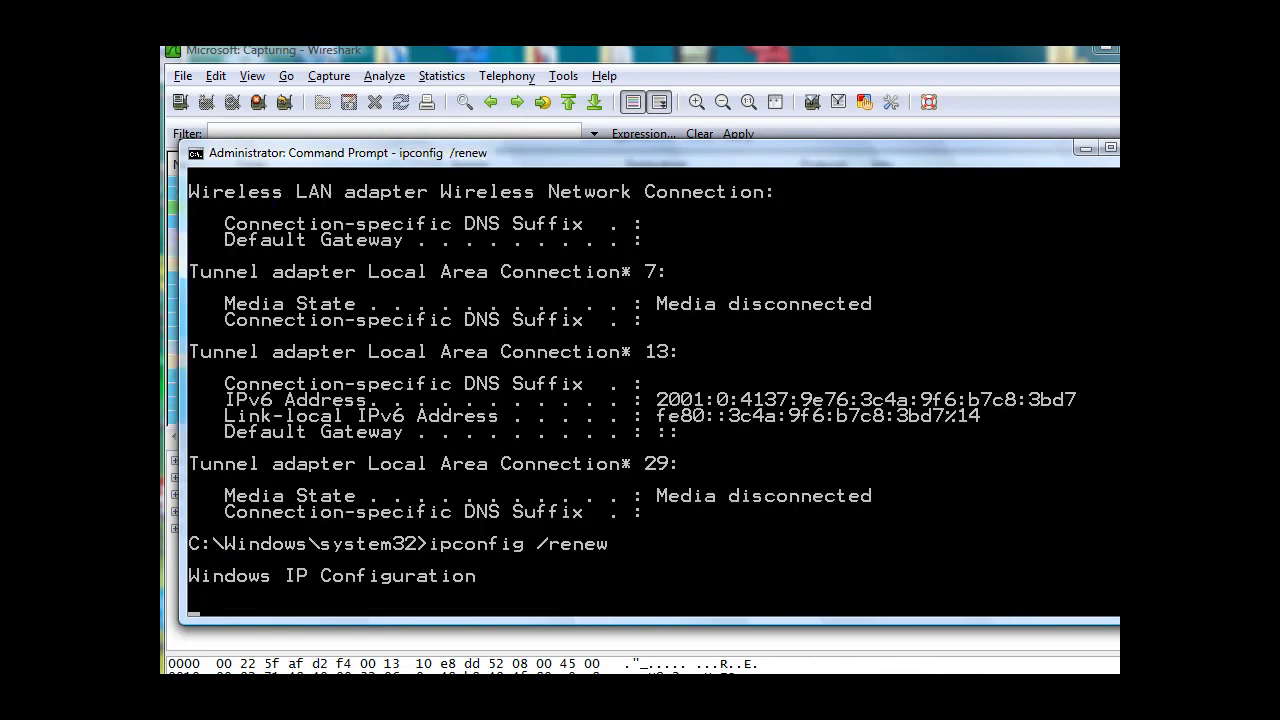
click(688, 47)
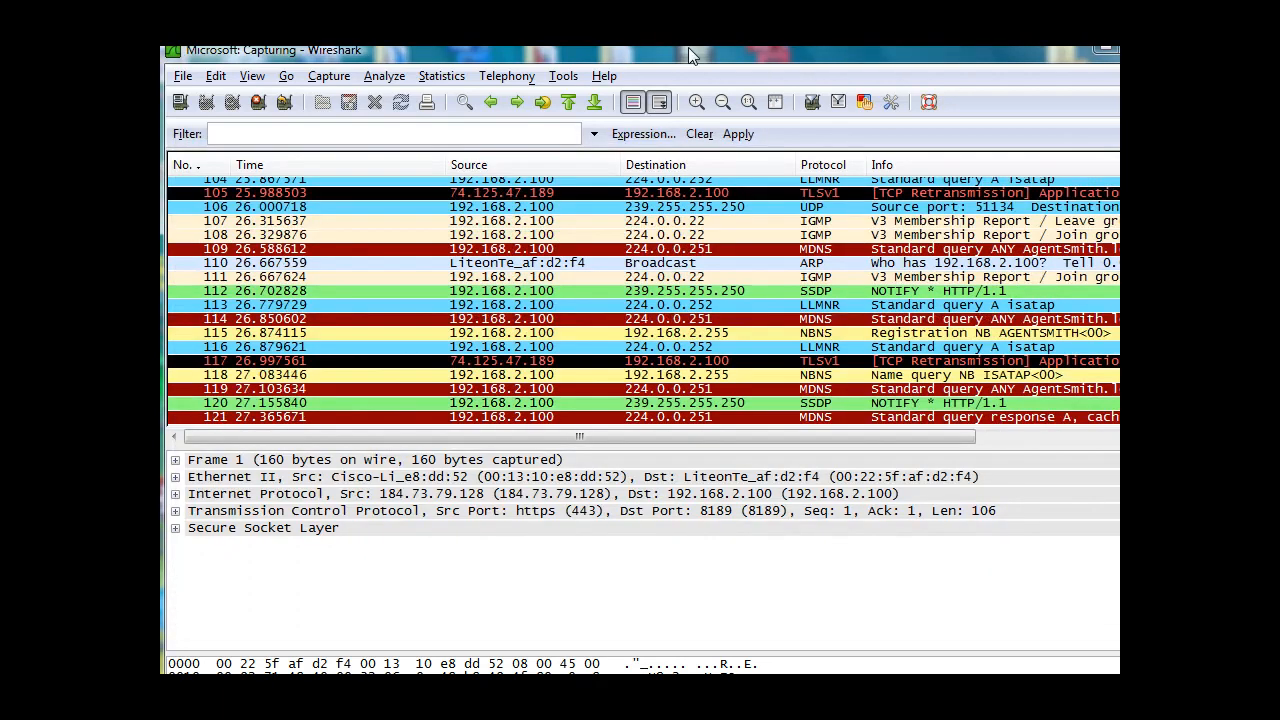
Stop the running packet capture.
click(330, 77)
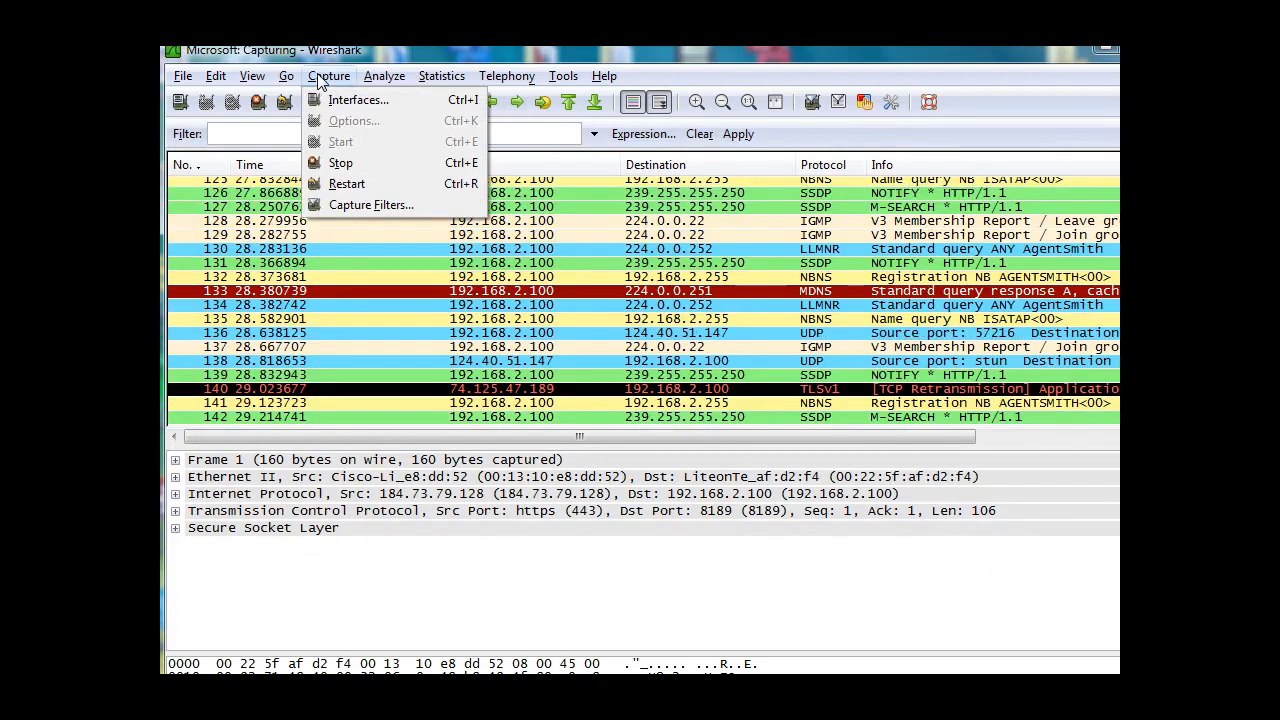
click(341, 165)
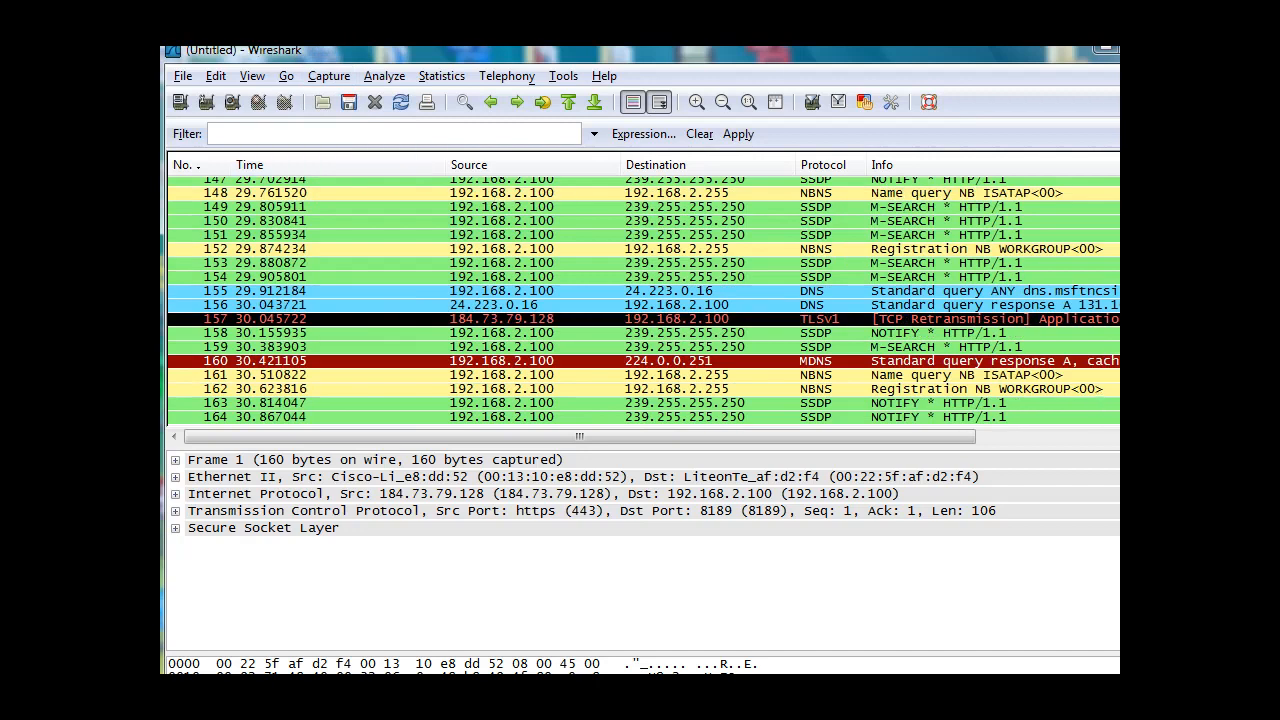
Find the DHCP packets among the earlier captured traffic and select the DHCP Offer, bringing its full Info text into view.
scroll(644, 302, up, 1)
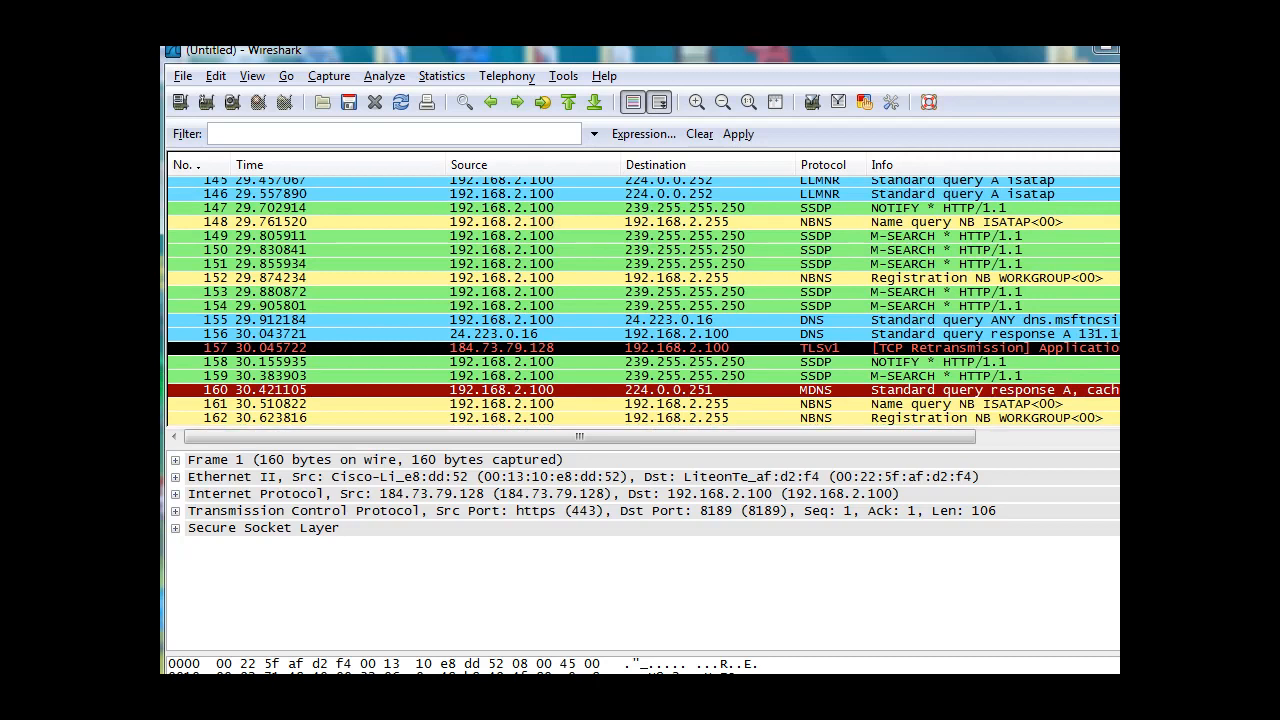
scroll(644, 302, up, 2)
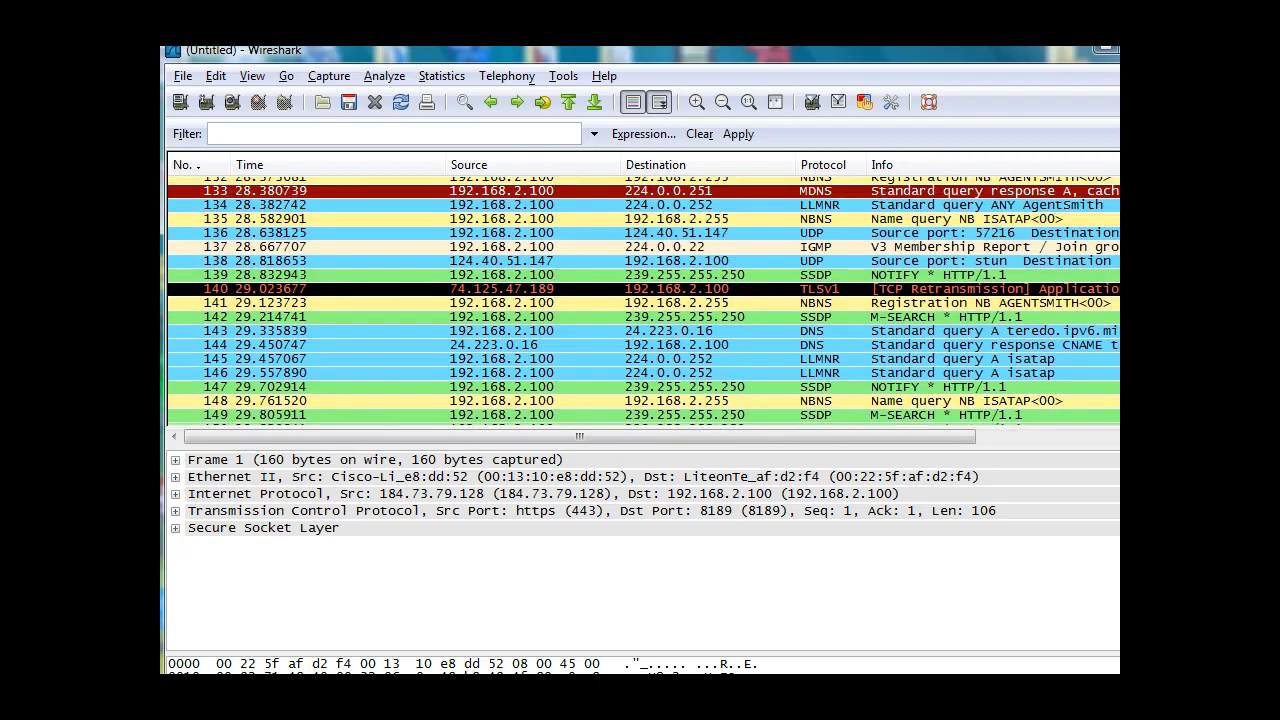
scroll(640, 300, up, 5)
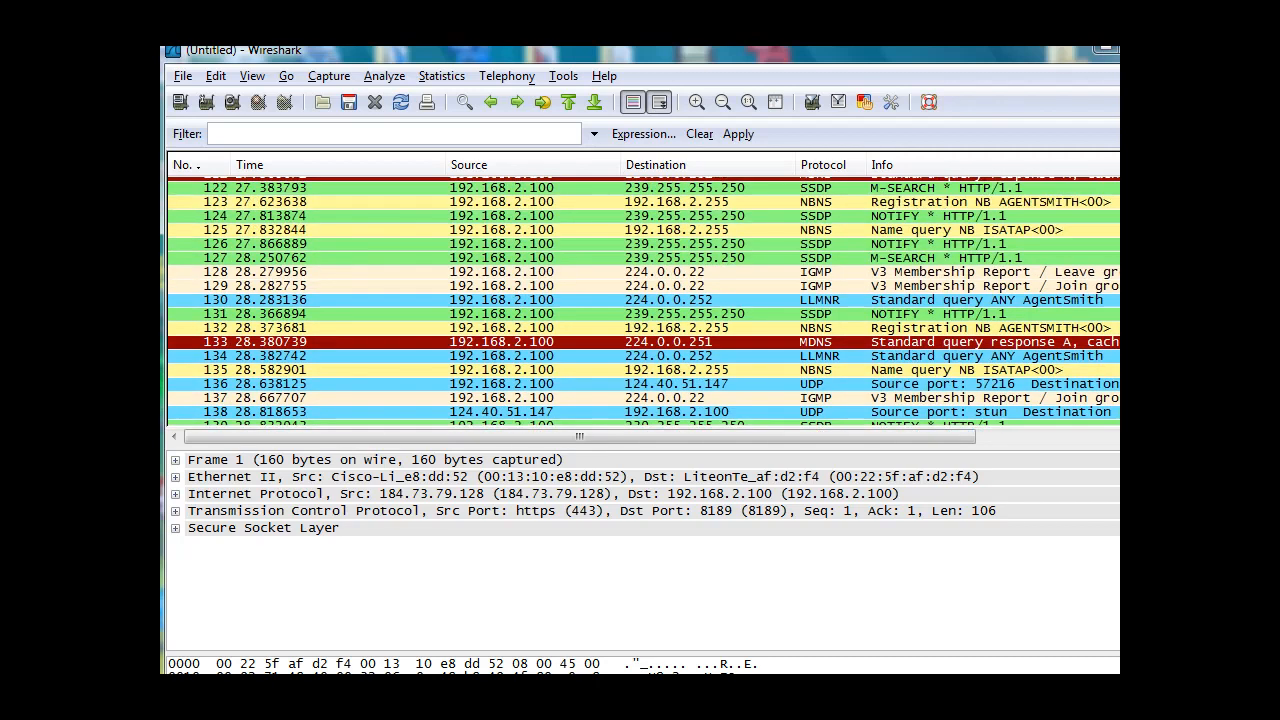
scroll(640, 300, up, 4)
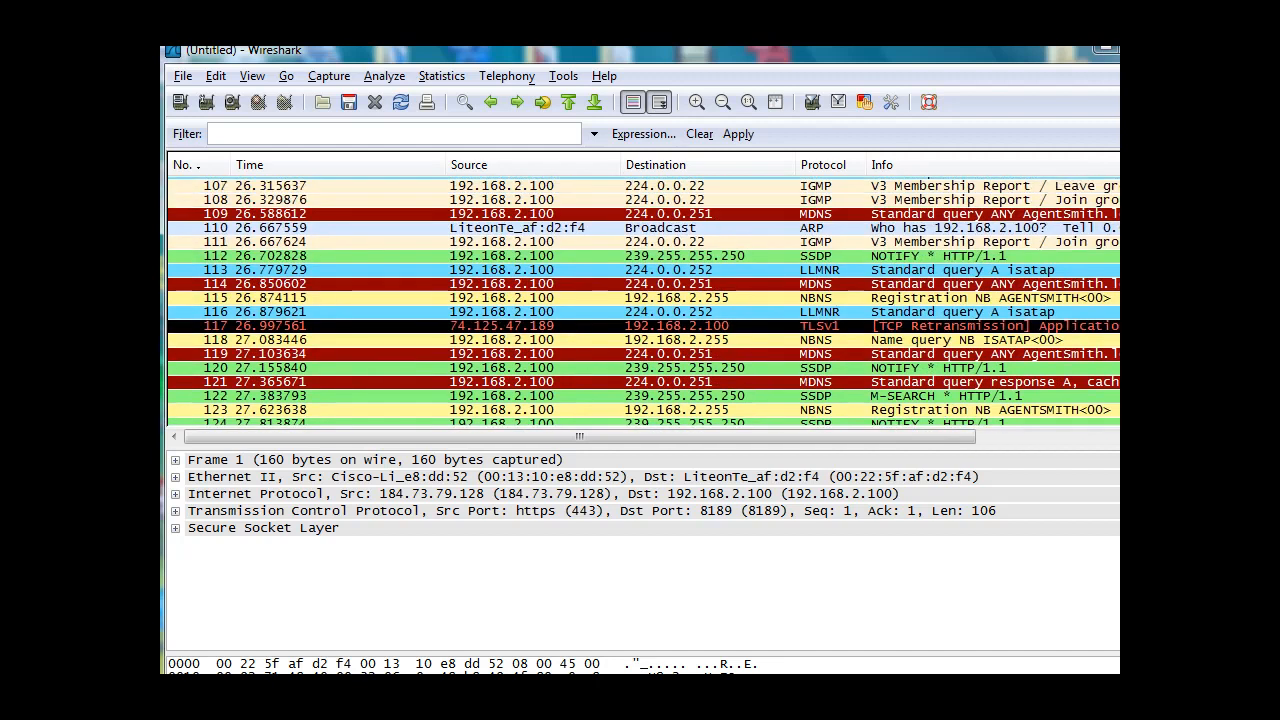
scroll(640, 300, up, 3)
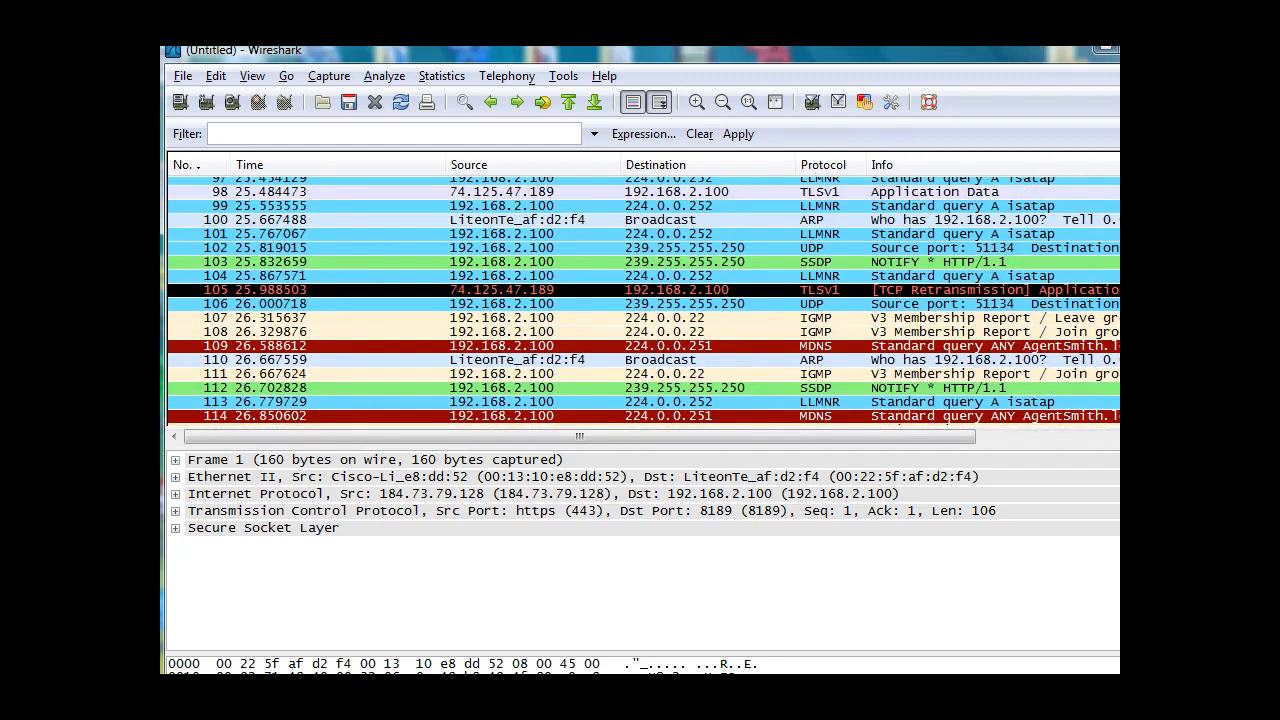
scroll(640, 300, up, 1)
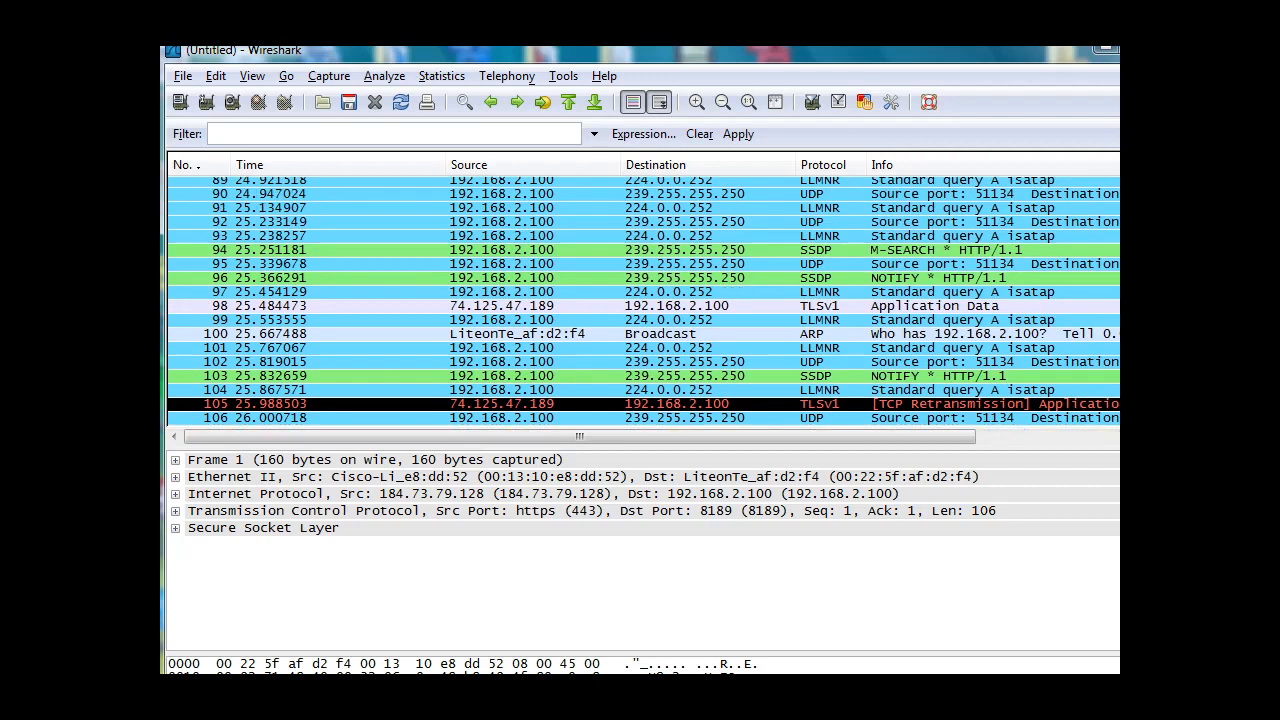
scroll(640, 300, up, 3)
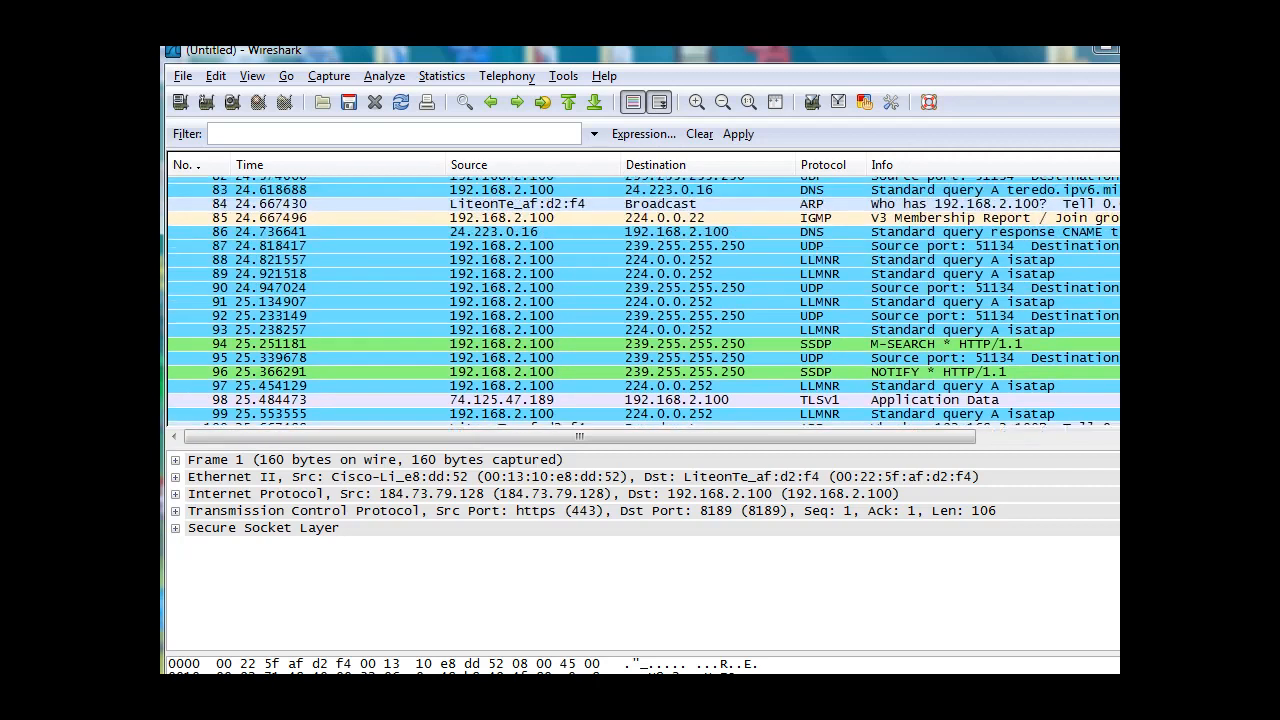
scroll(640, 300, up, 3)
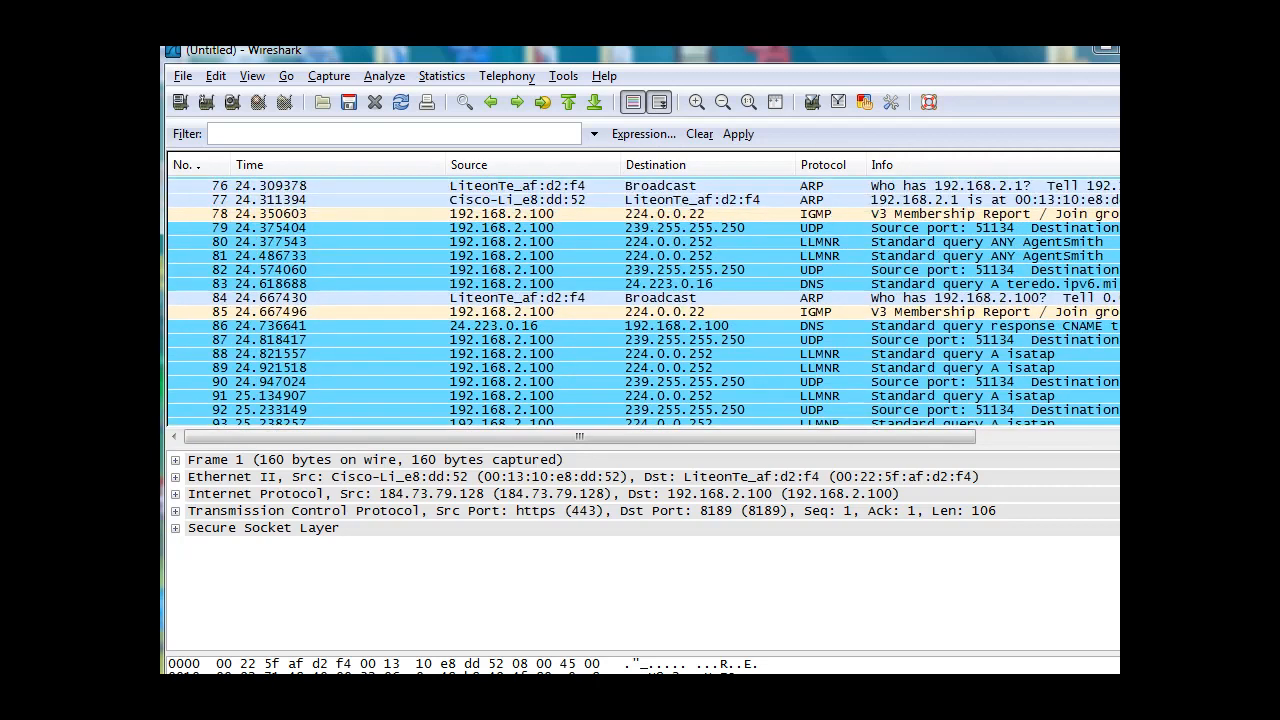
scroll(1115, 278, up, 3)
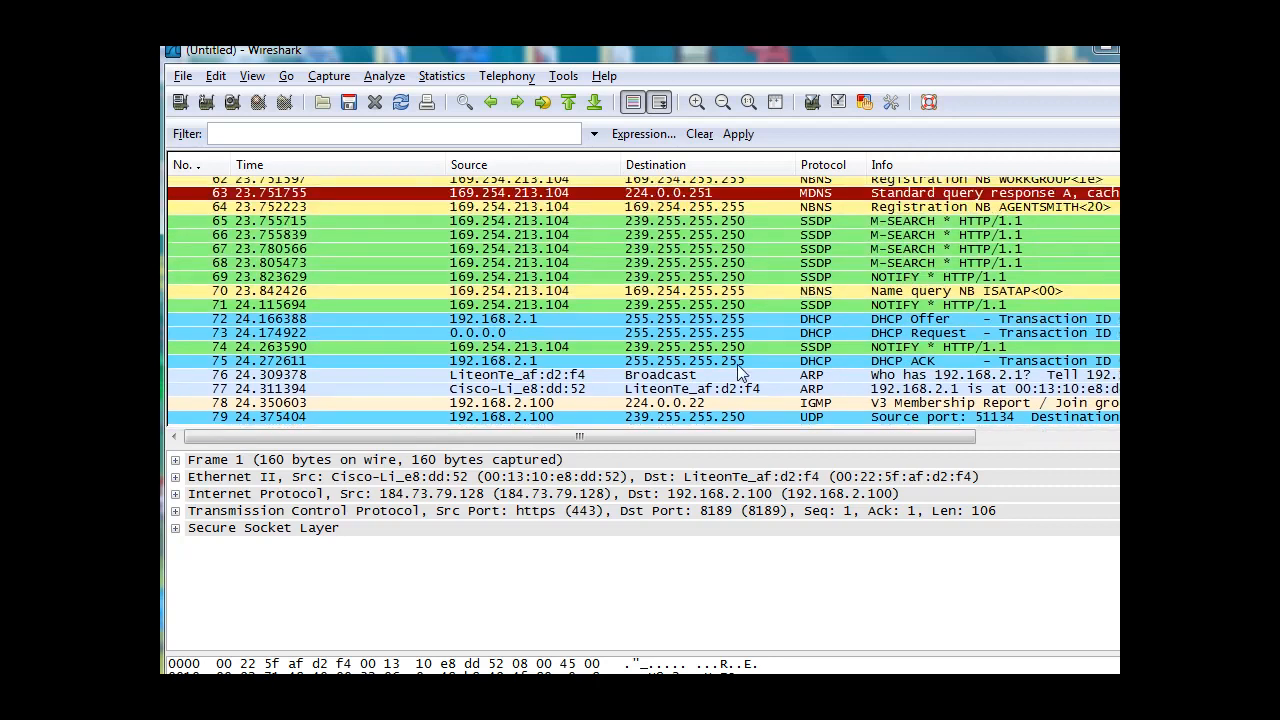
click(682, 320)
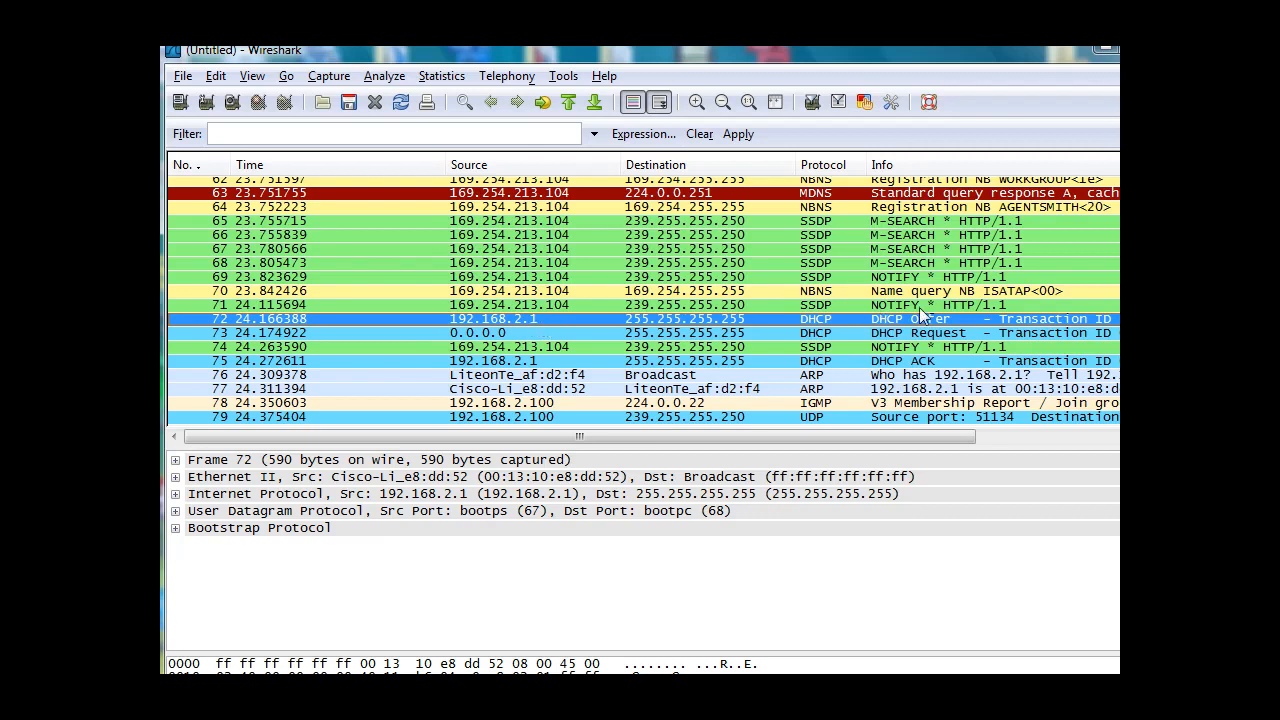
drag(903, 437, 976, 437)
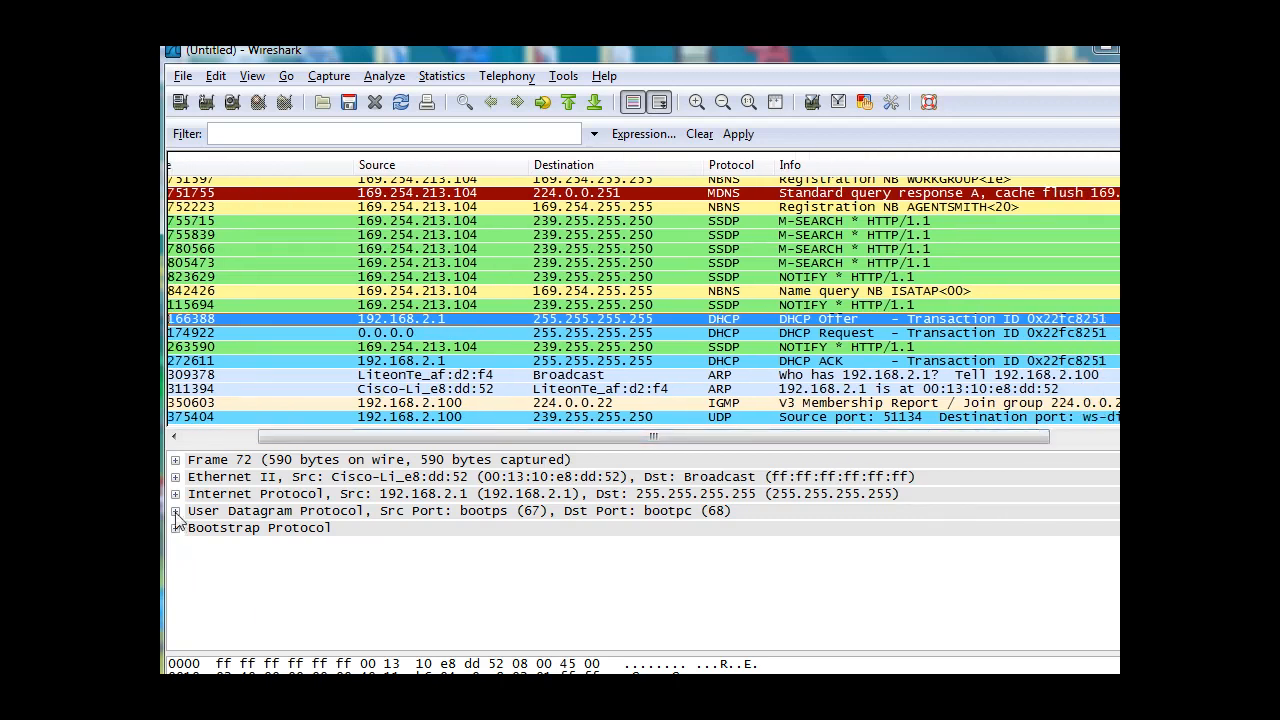
Expand the User Datagram Protocol and Bootstrap Protocol details of the DHCP Offer and examine its ports and IP address fields.
click(251, 517)
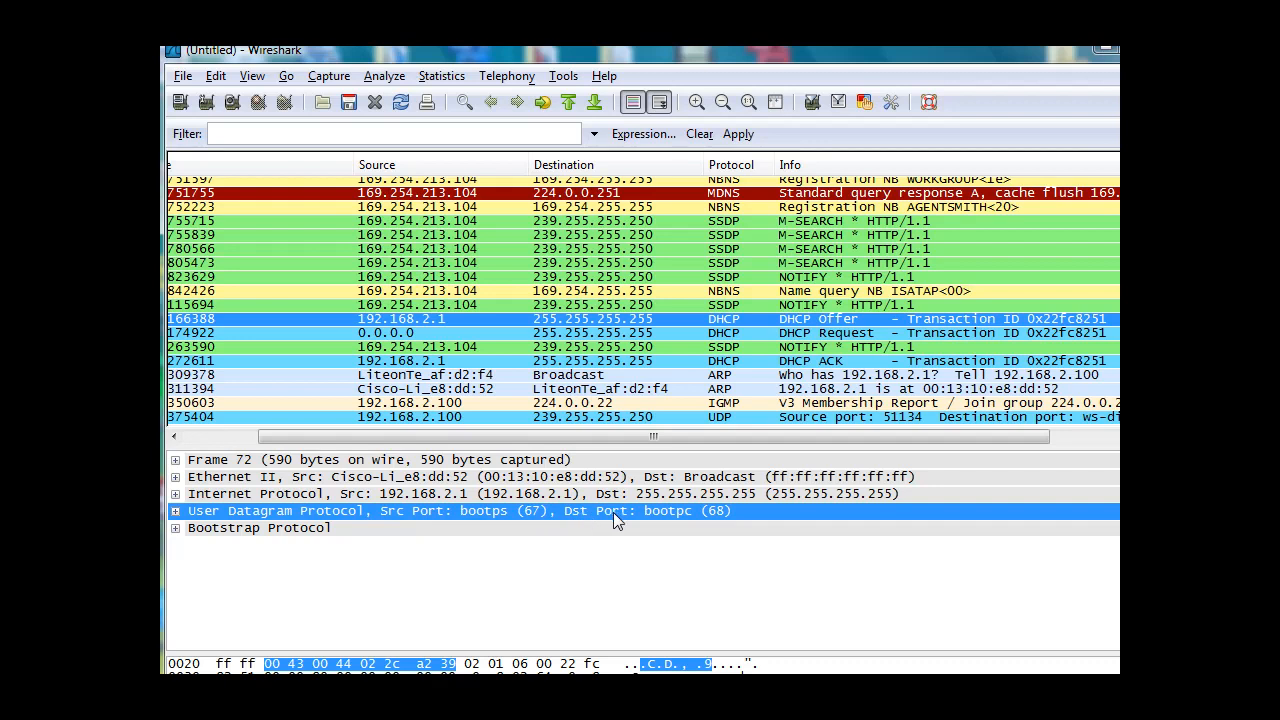
click(175, 511)
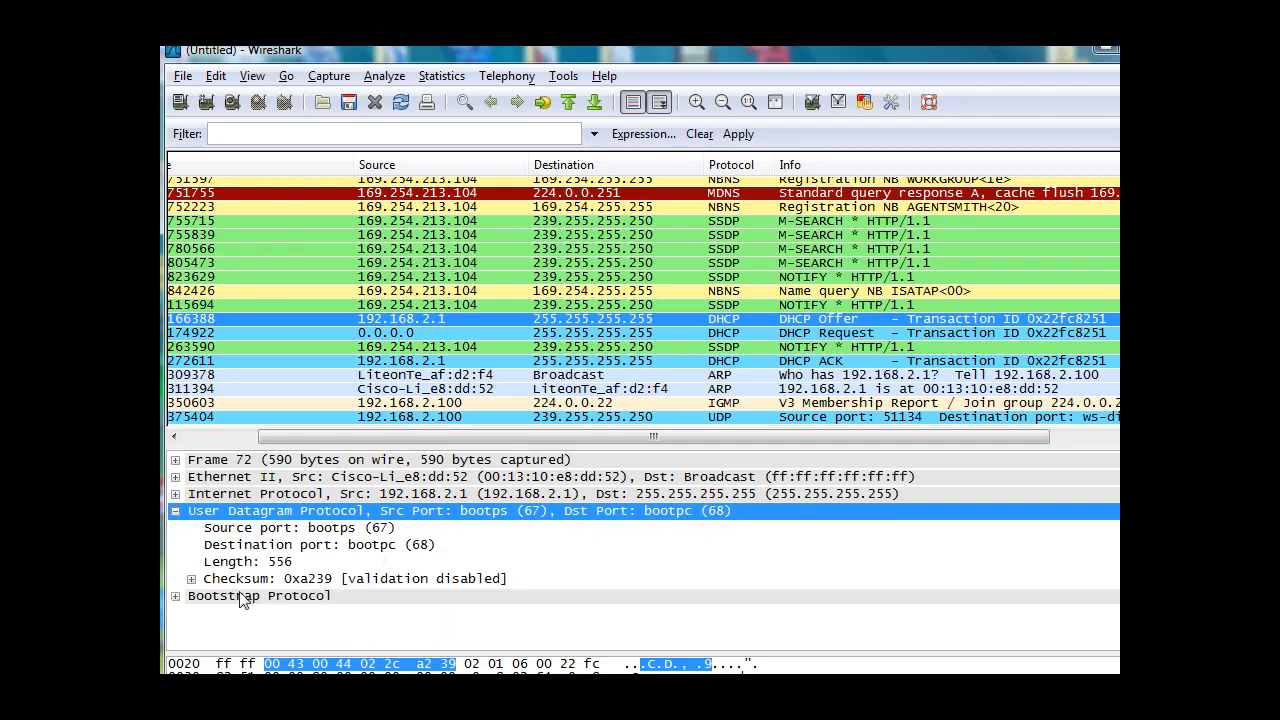
click(191, 579)
click(191, 579)
click(175, 596)
click(175, 596)
click(175, 596)
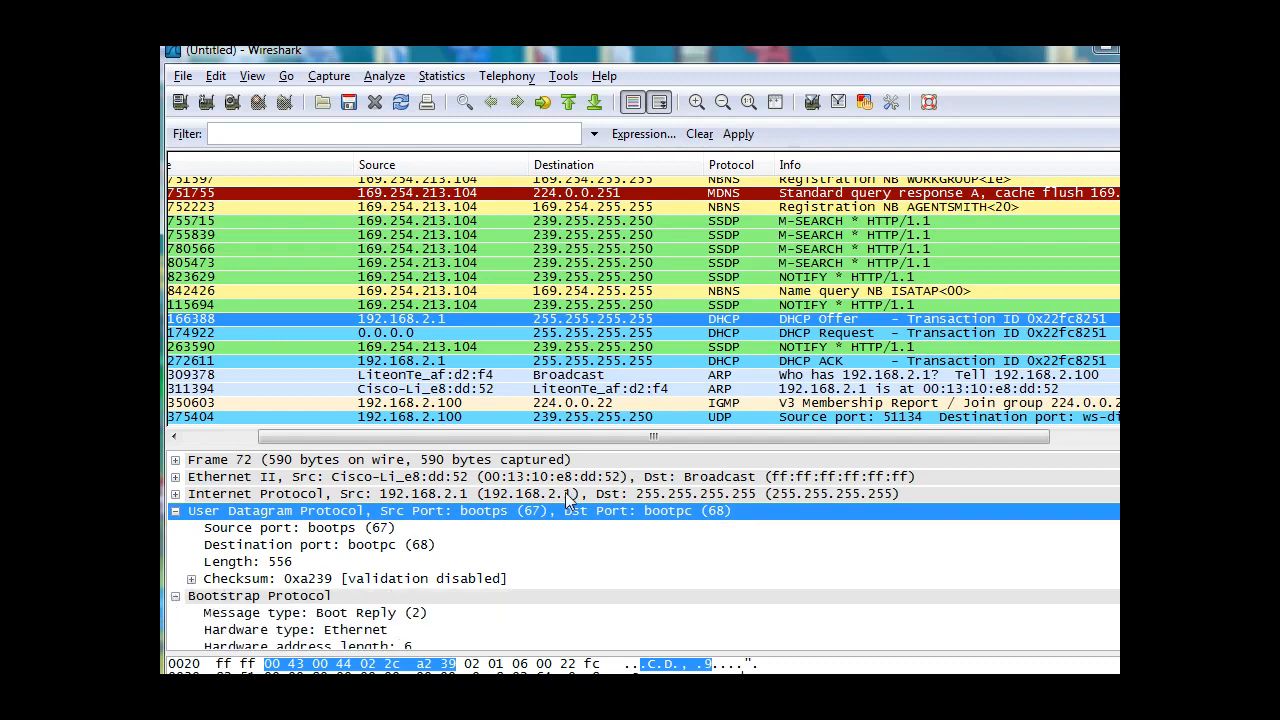
scroll(640, 550, down, 2)
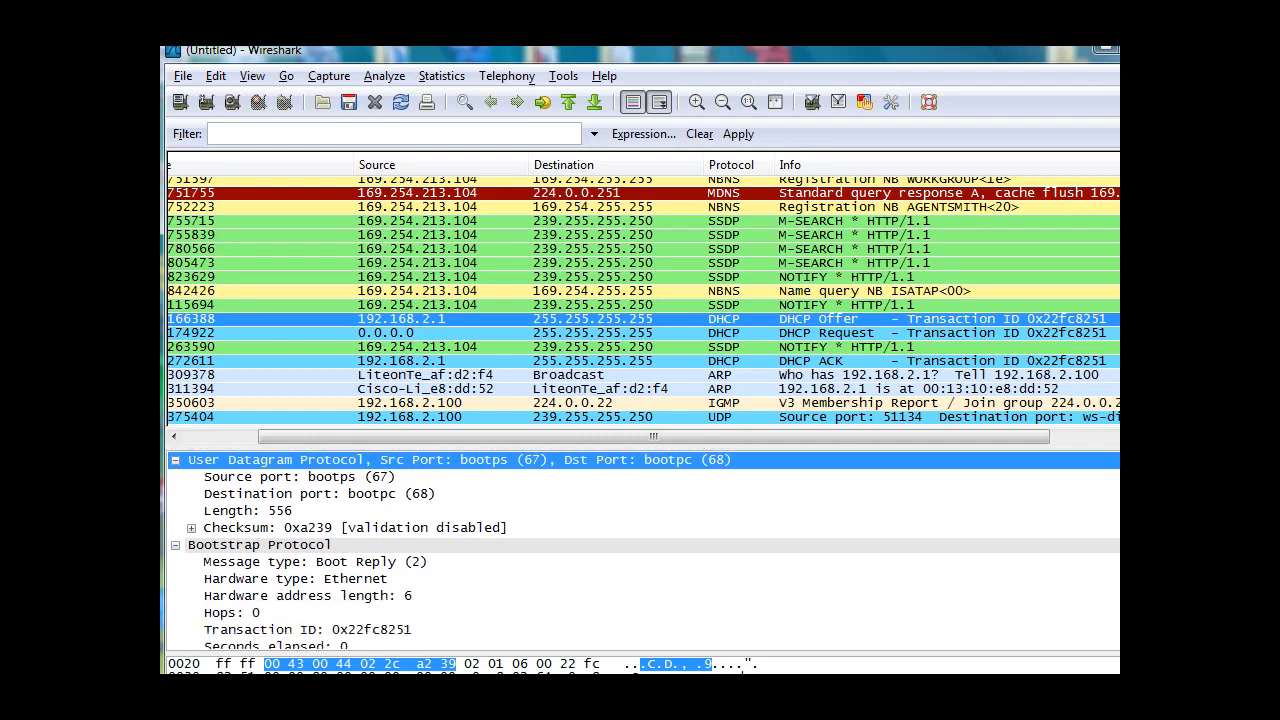
scroll(640, 550, down, 3)
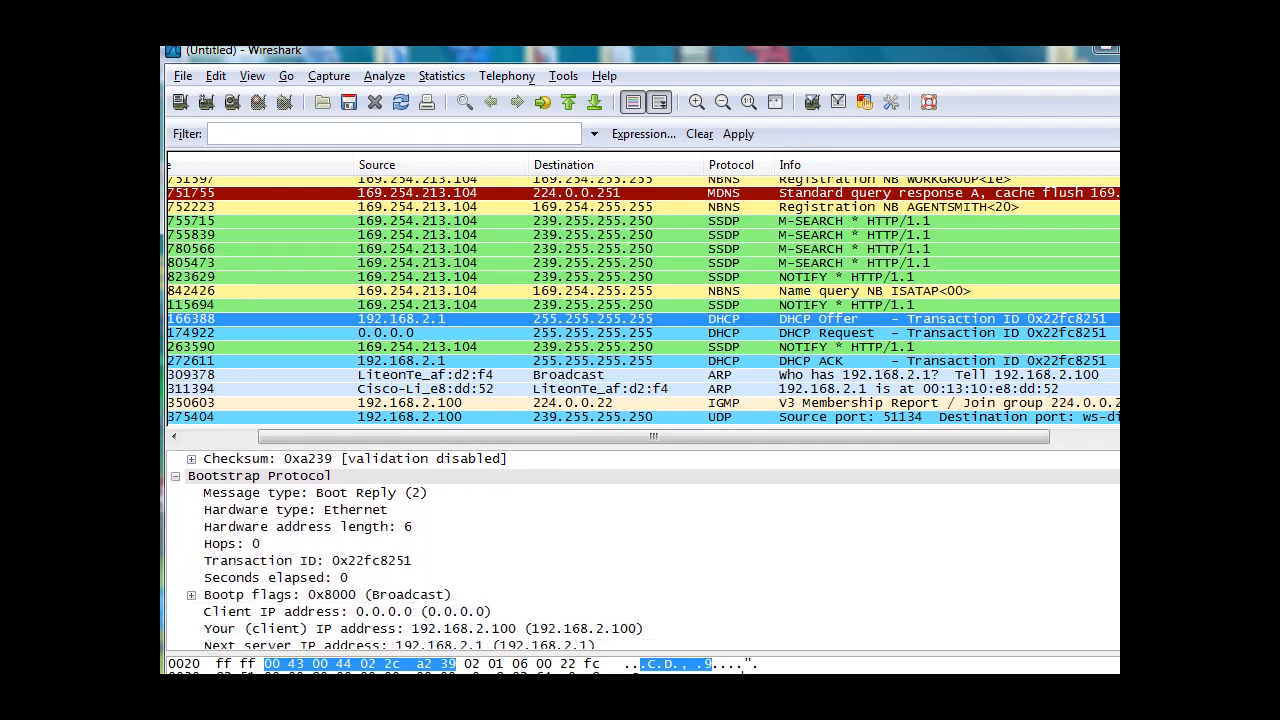
scroll(793, 582, down, 2)
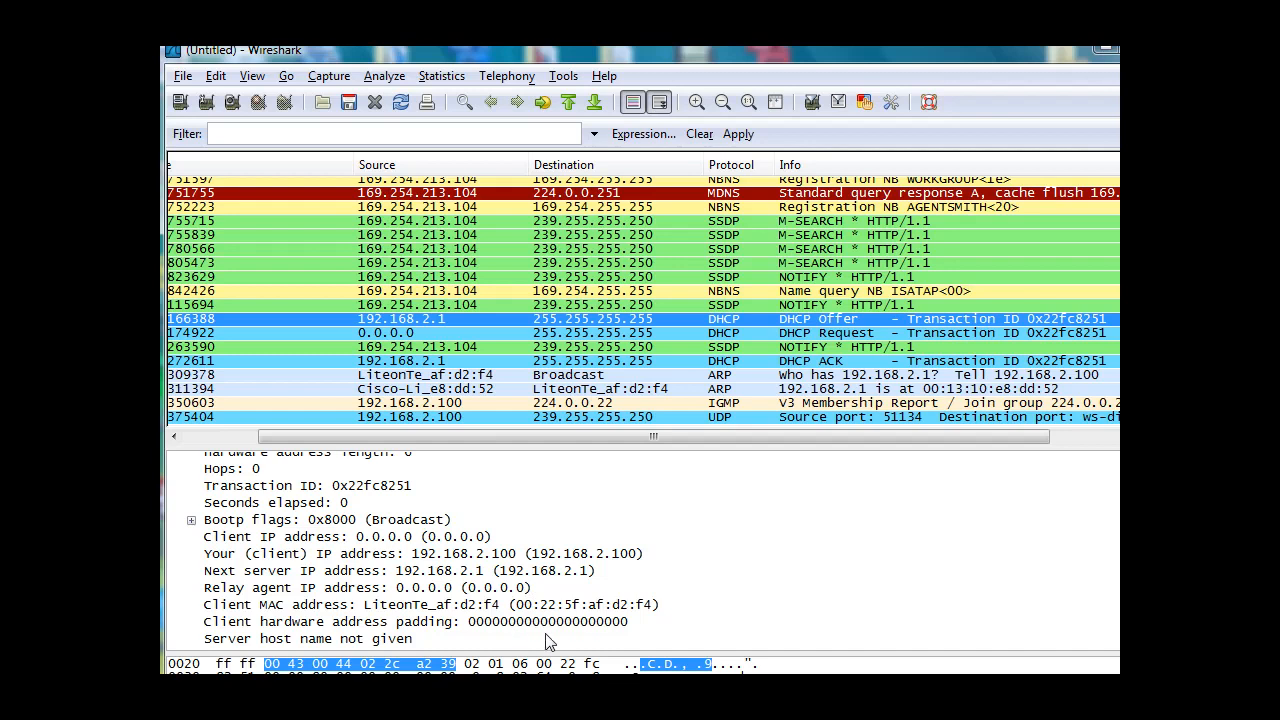
Compare the DHCP Request, DHCP ACK and DHCP Offer packets, finishing on the DHCP ACK.
click(602, 335)
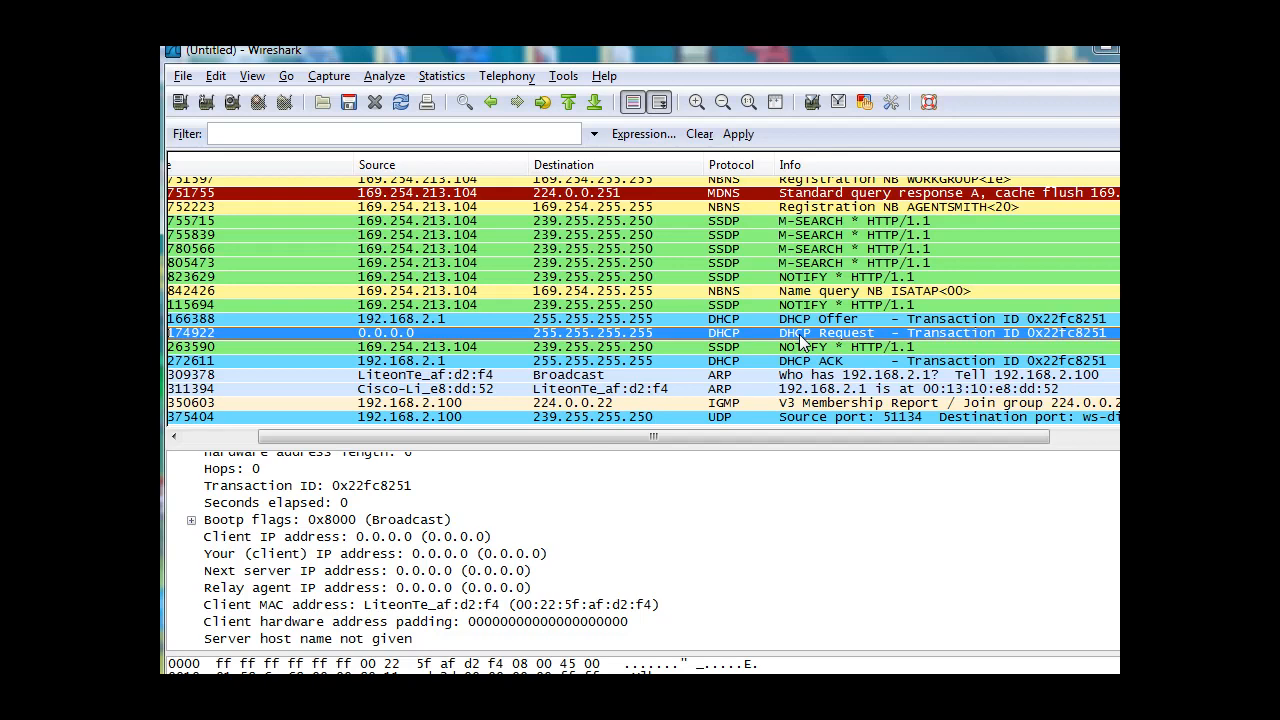
click(669, 361)
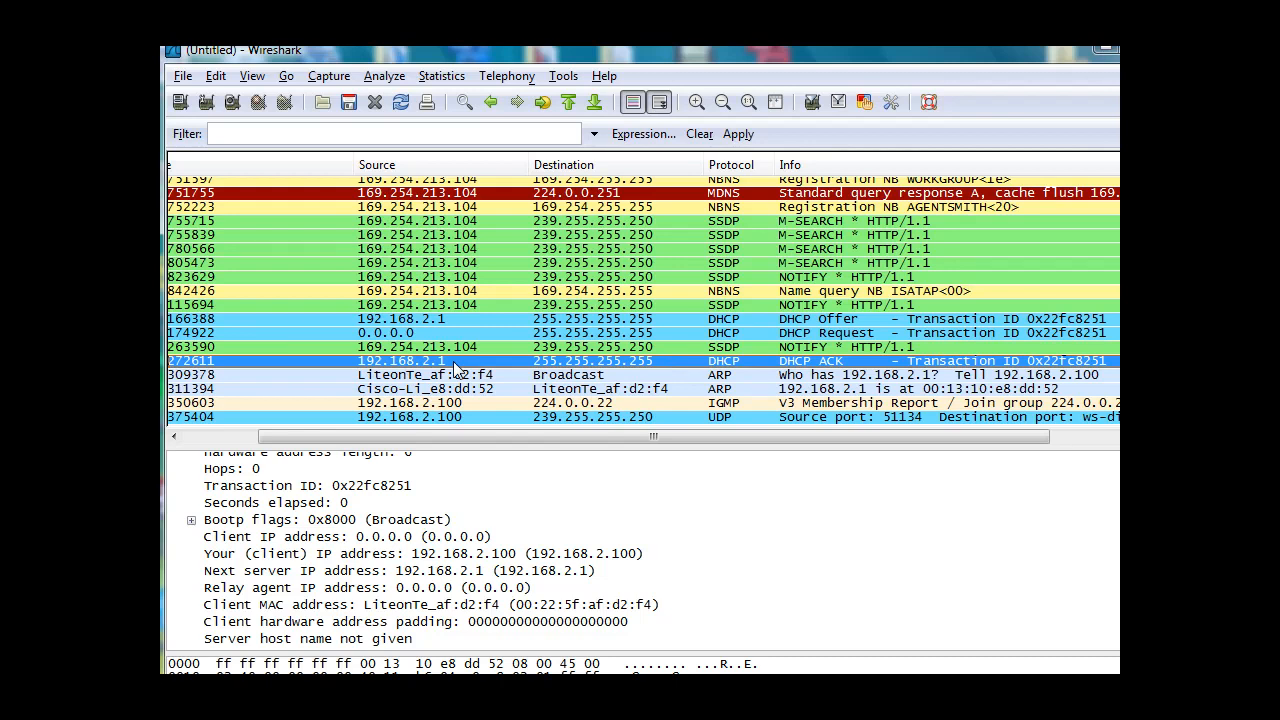
click(443, 332)
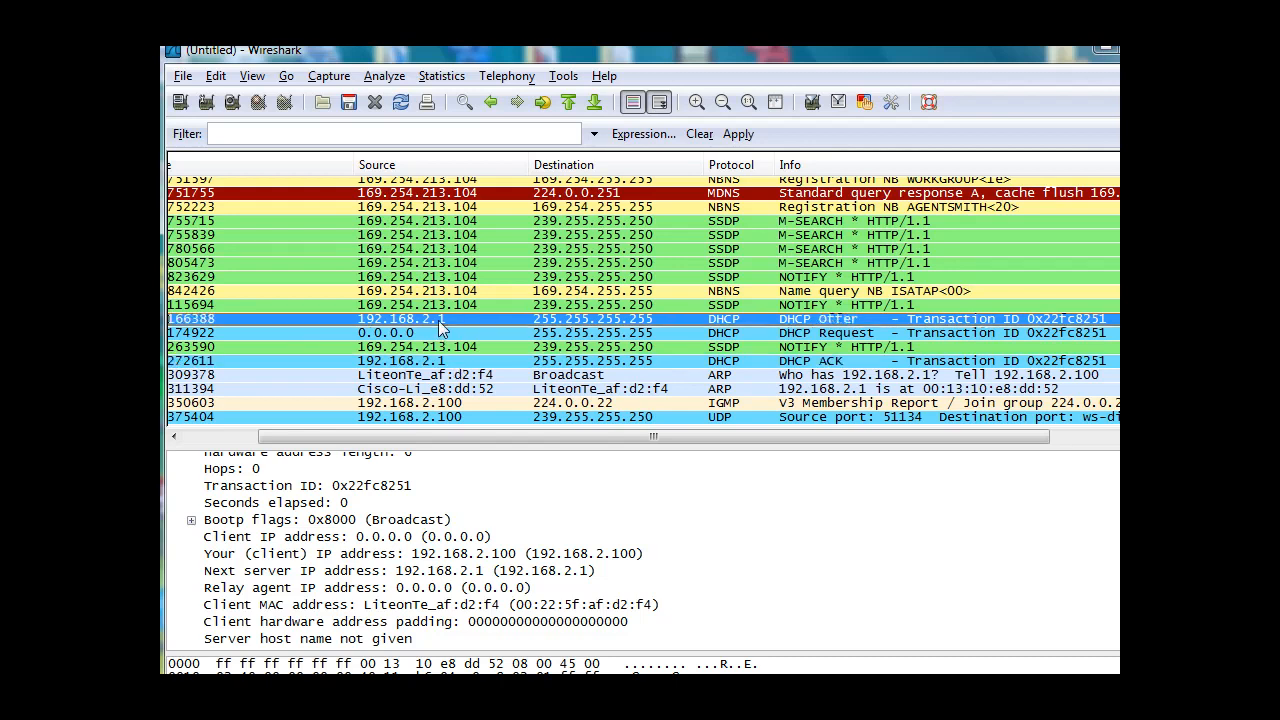
click(441, 364)
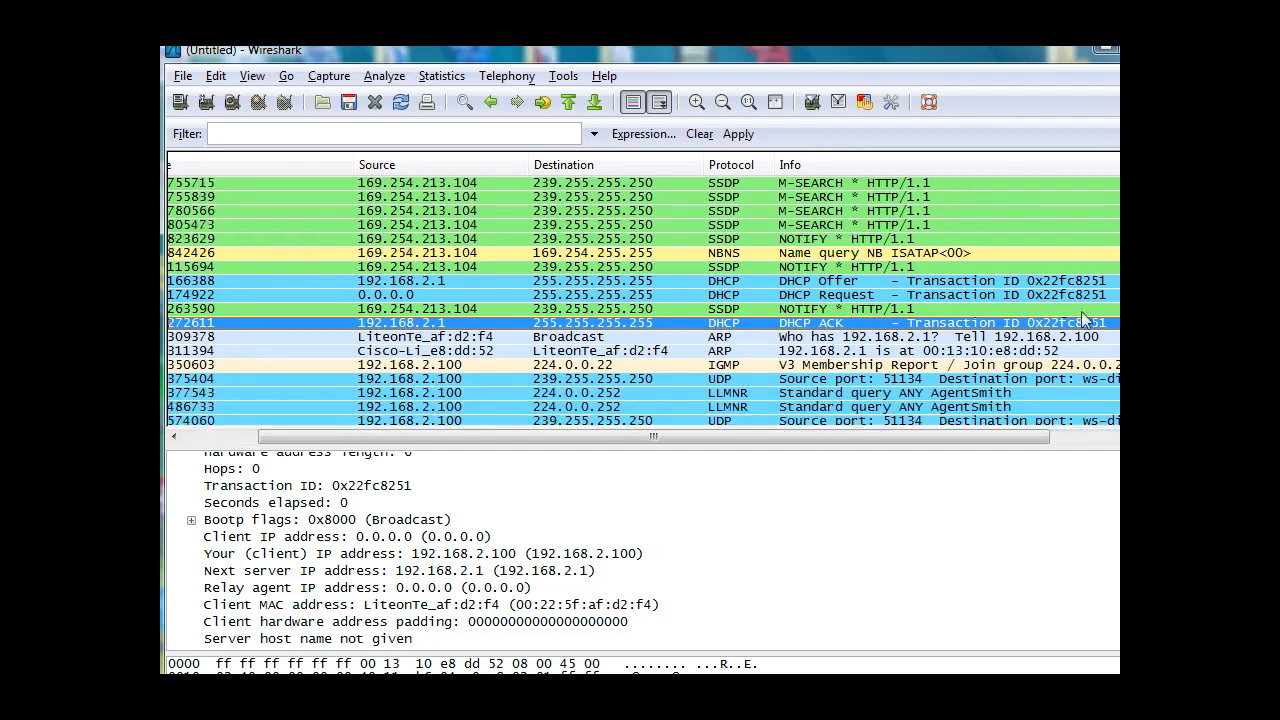
Go through the IGMP, UDP and LLMNR packets after the DHCP ACK to examine their source addresses.
click(470, 366)
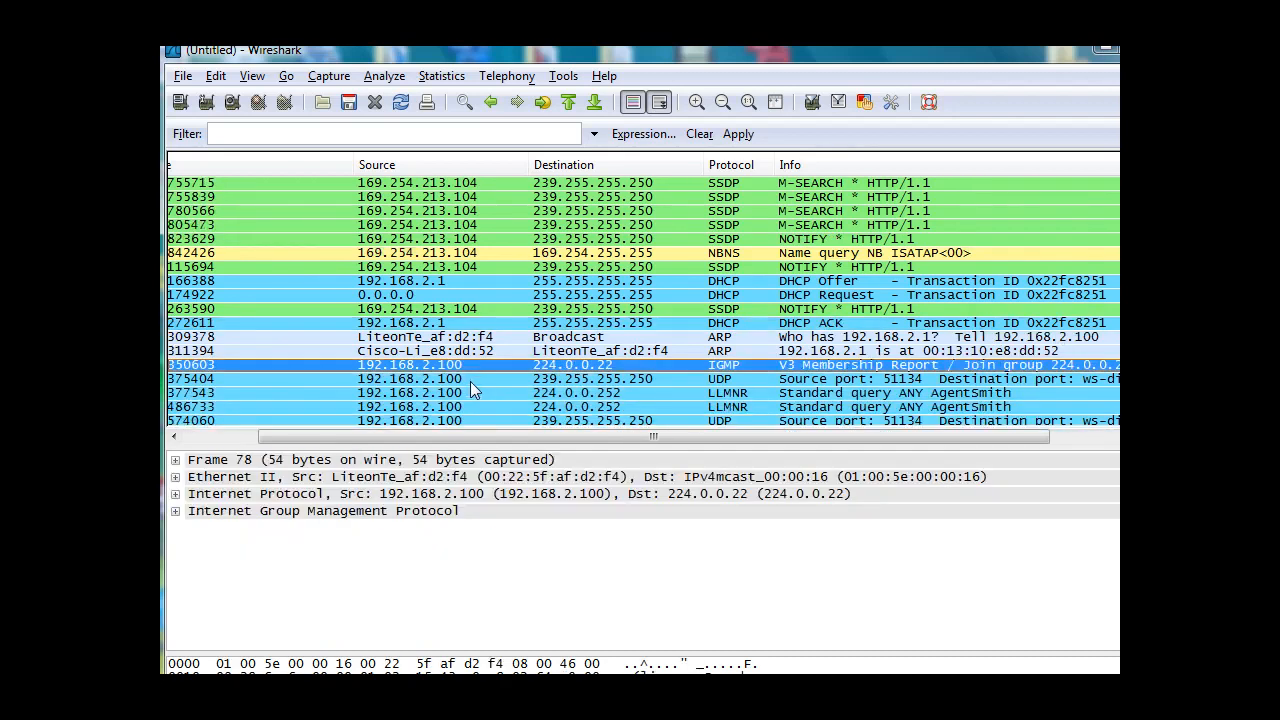
click(470, 380)
click(470, 393)
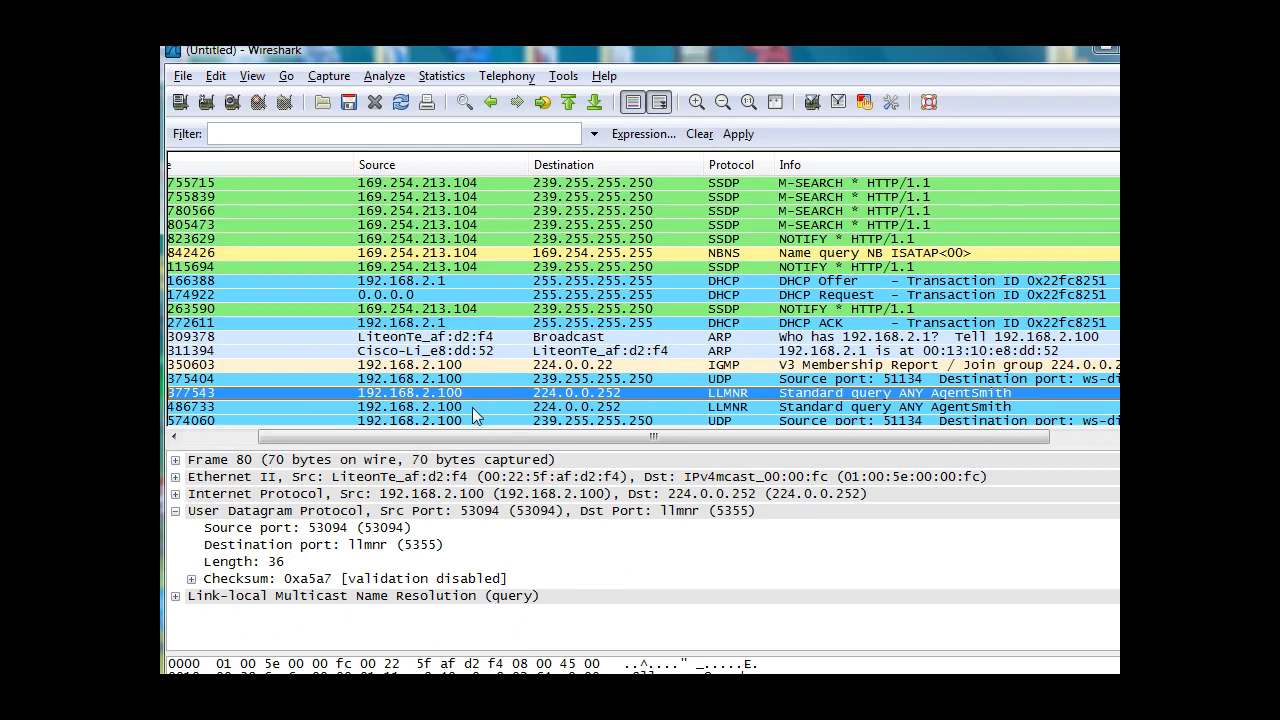
click(472, 407)
click(472, 420)
click(473, 406)
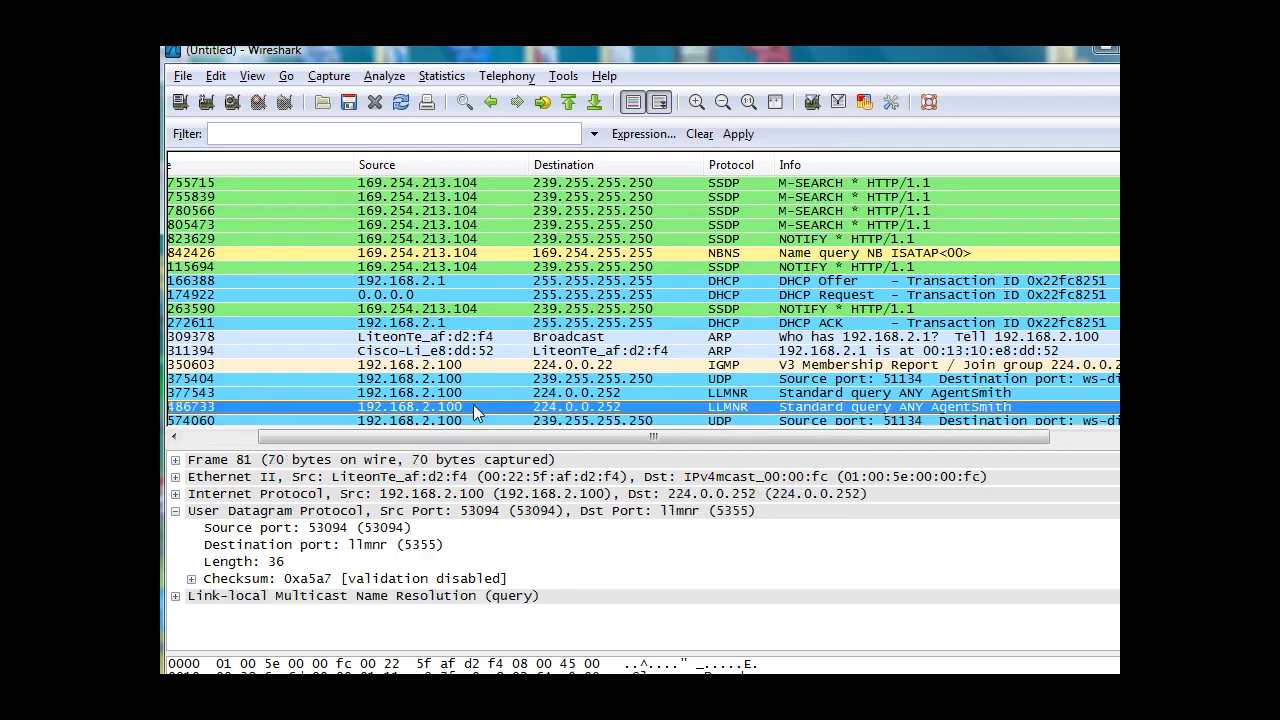
click(473, 393)
click(472, 379)
Enlarge the packet details area and find and select the DHCP Discover packet that precedes the DHCP Offer.
drag(619, 446, 616, 400)
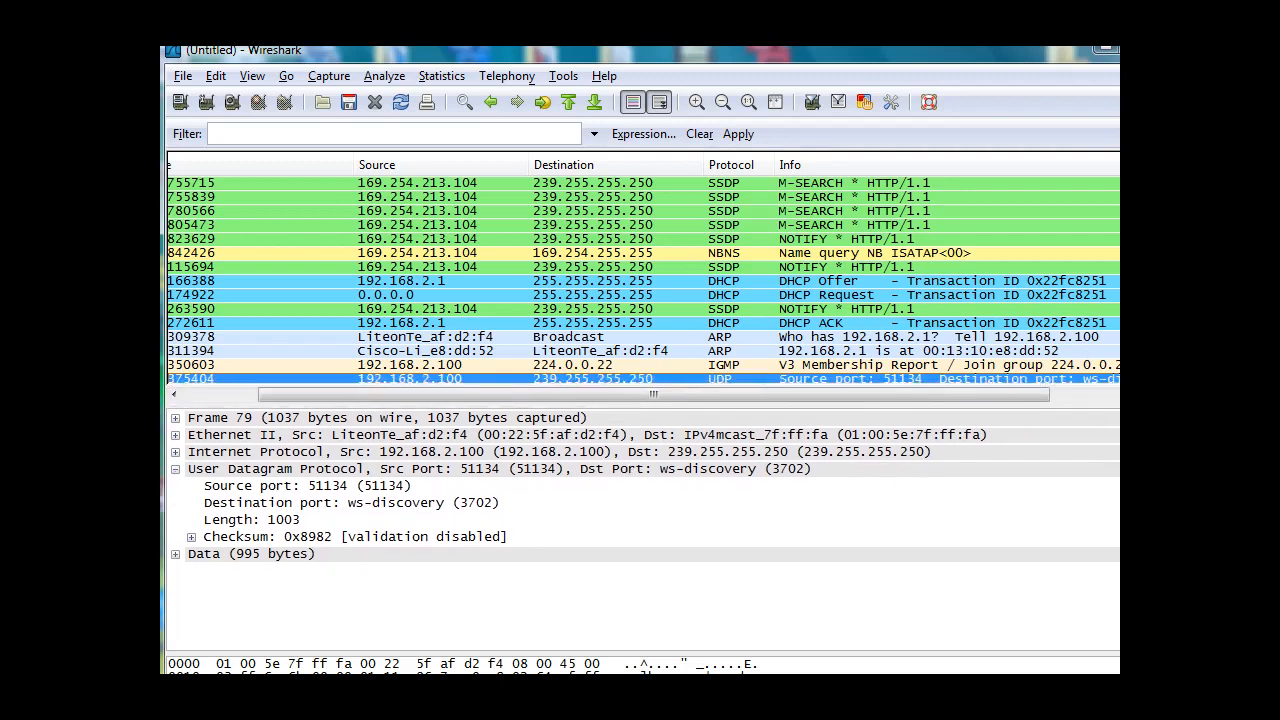
scroll(644, 281, up, 1)
scroll(644, 280, up, 1)
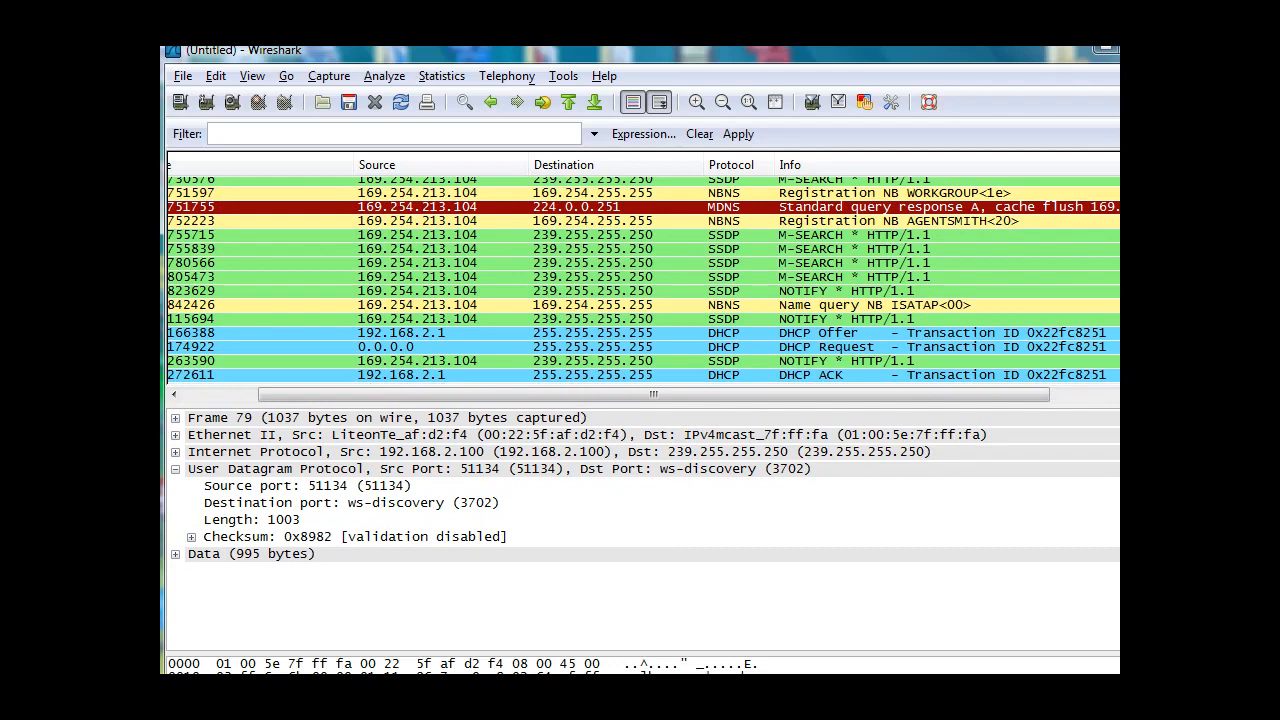
scroll(644, 280, up, 1)
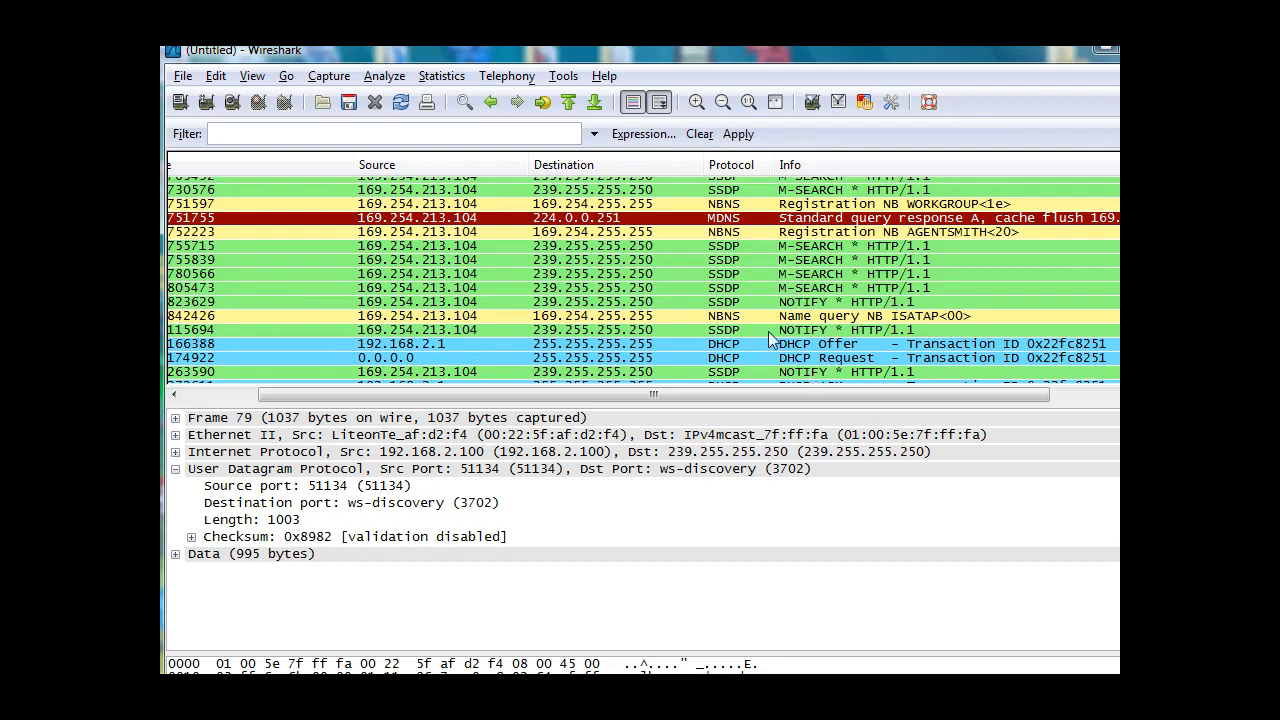
click(812, 330)
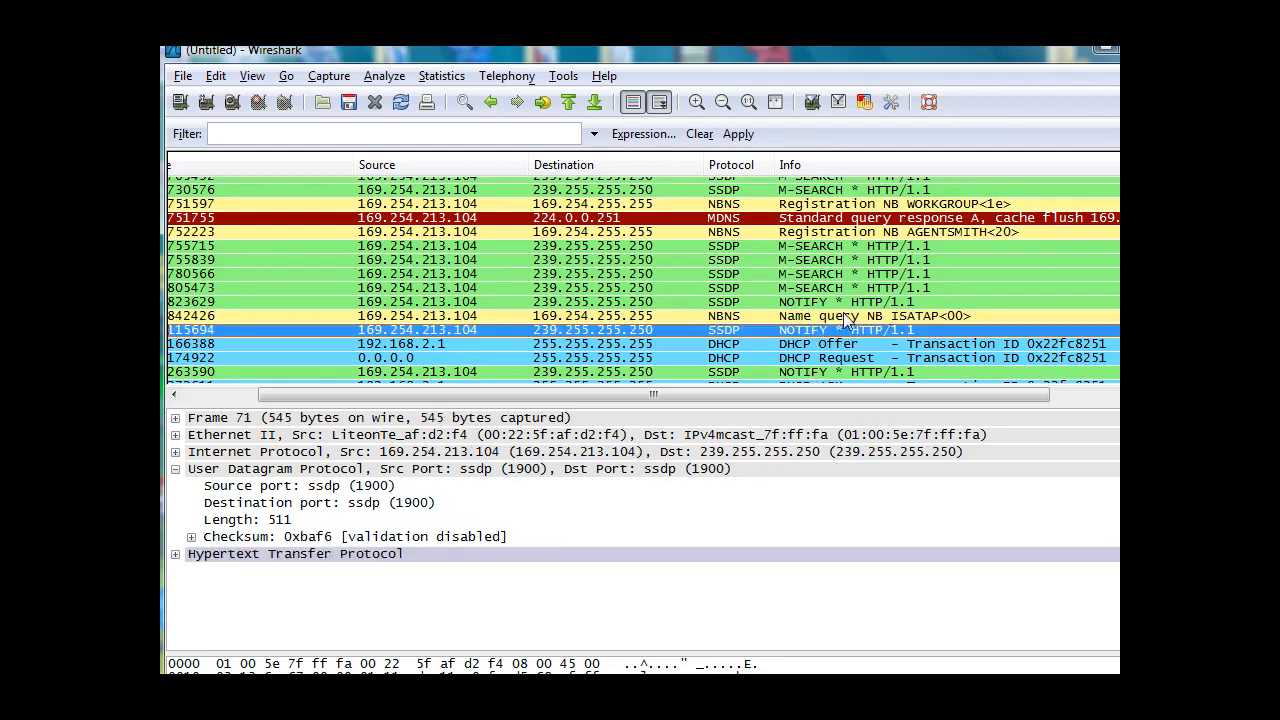
click(846, 318)
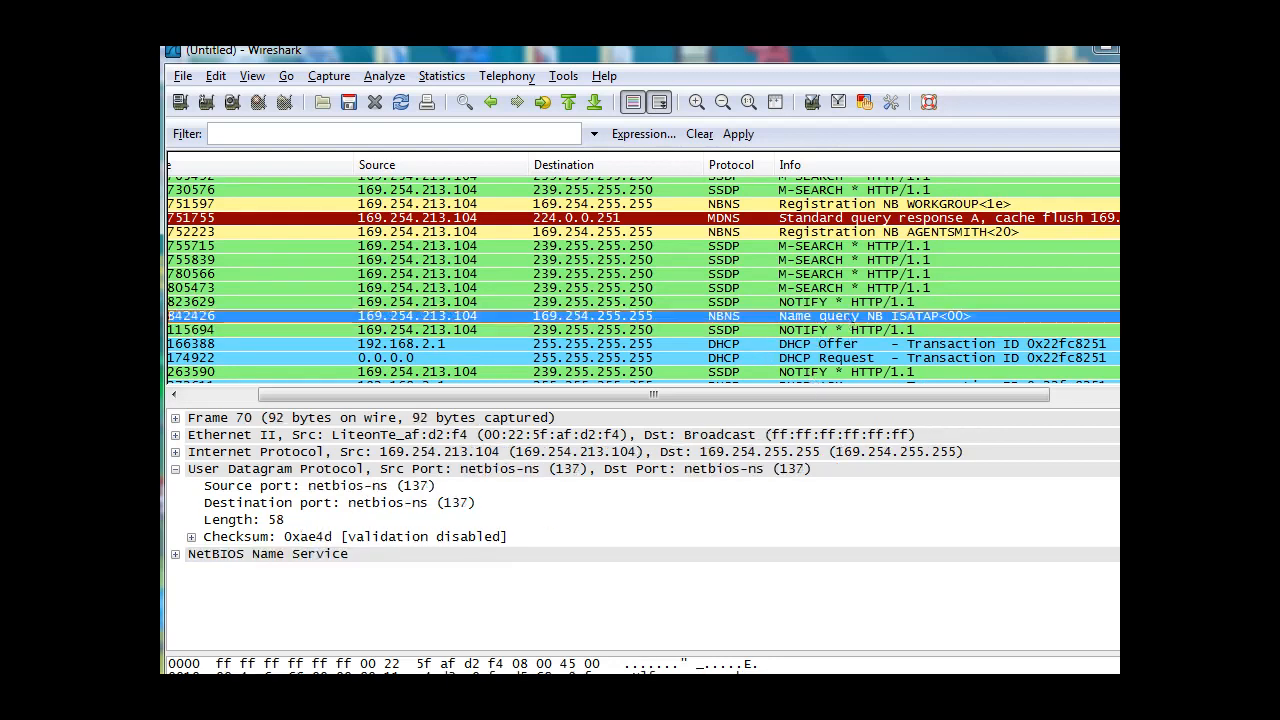
scroll(644, 280, up, 3)
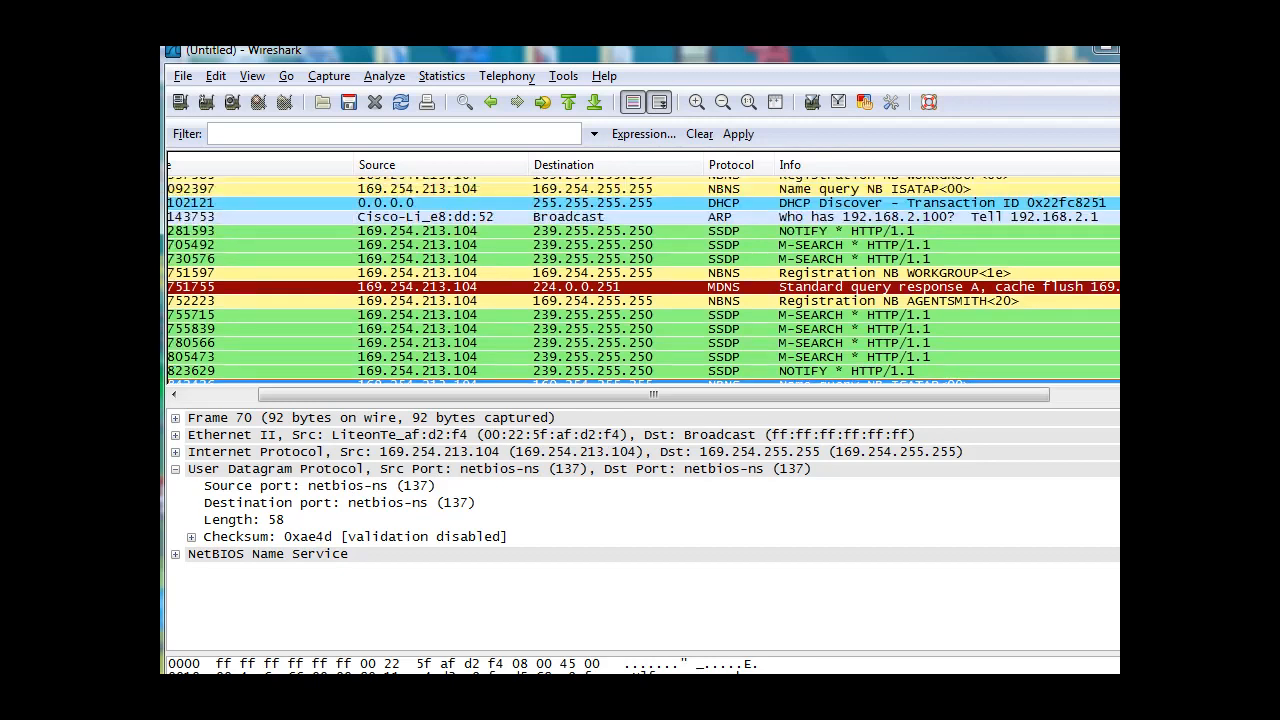
scroll(644, 280, up, 1)
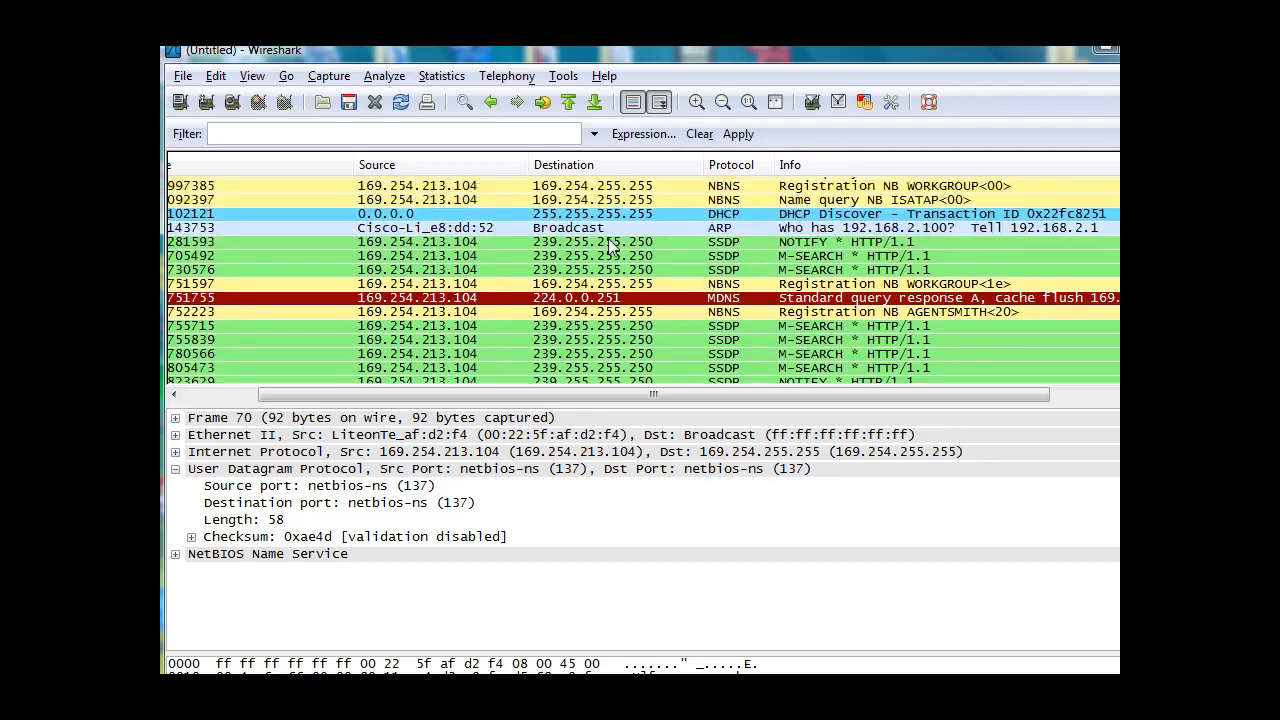
click(586, 215)
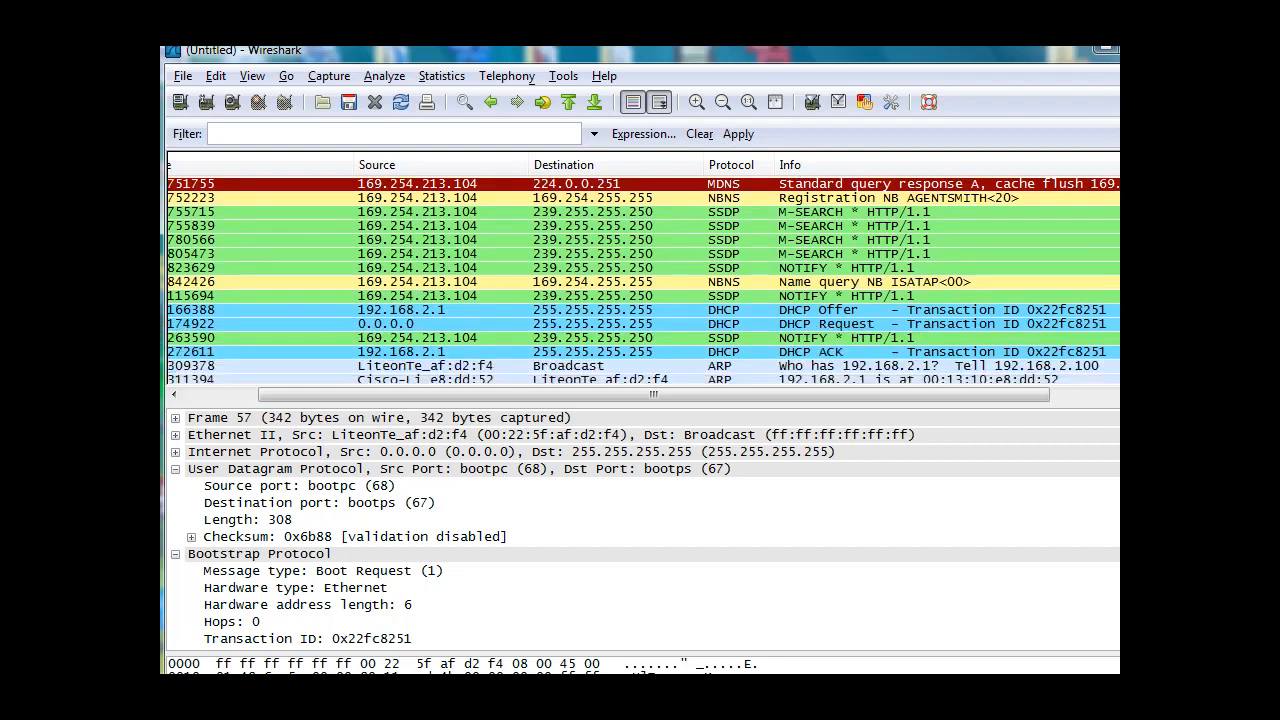
Select the DHCP Offer, DHCP Request and DHCP ACK packets in sequence to review the rest of the exchange.
click(859, 312)
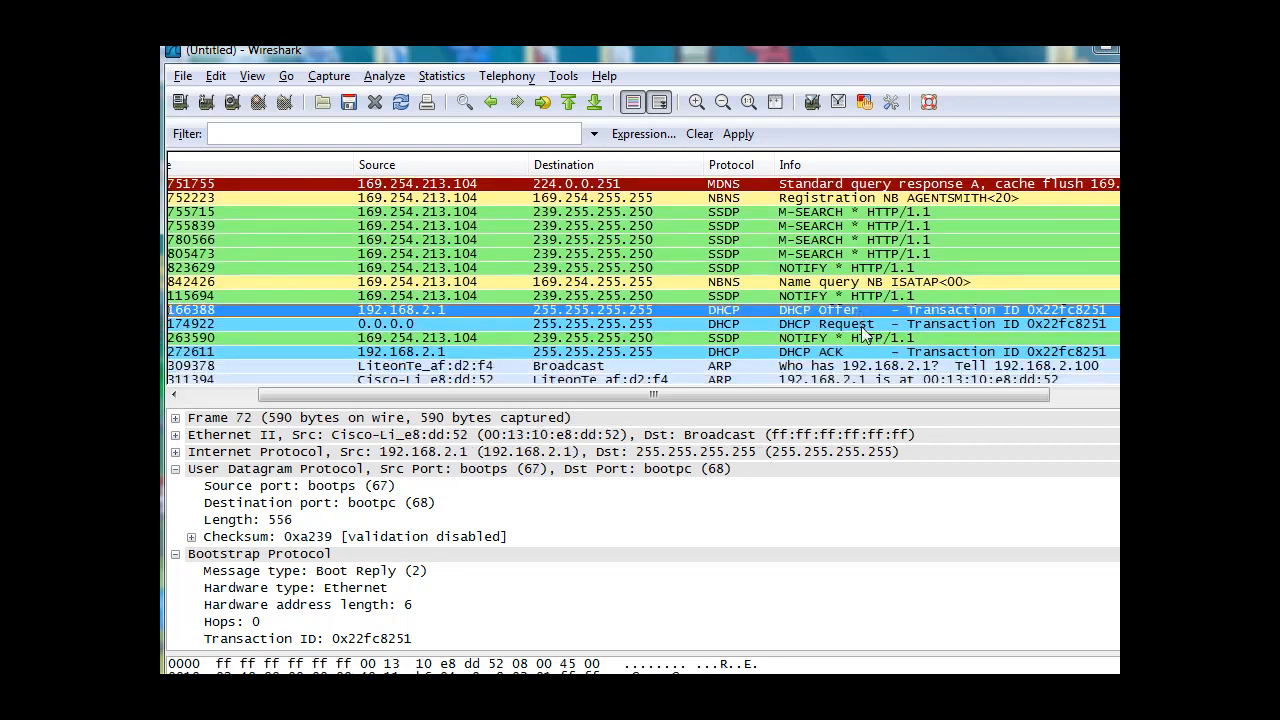
click(862, 325)
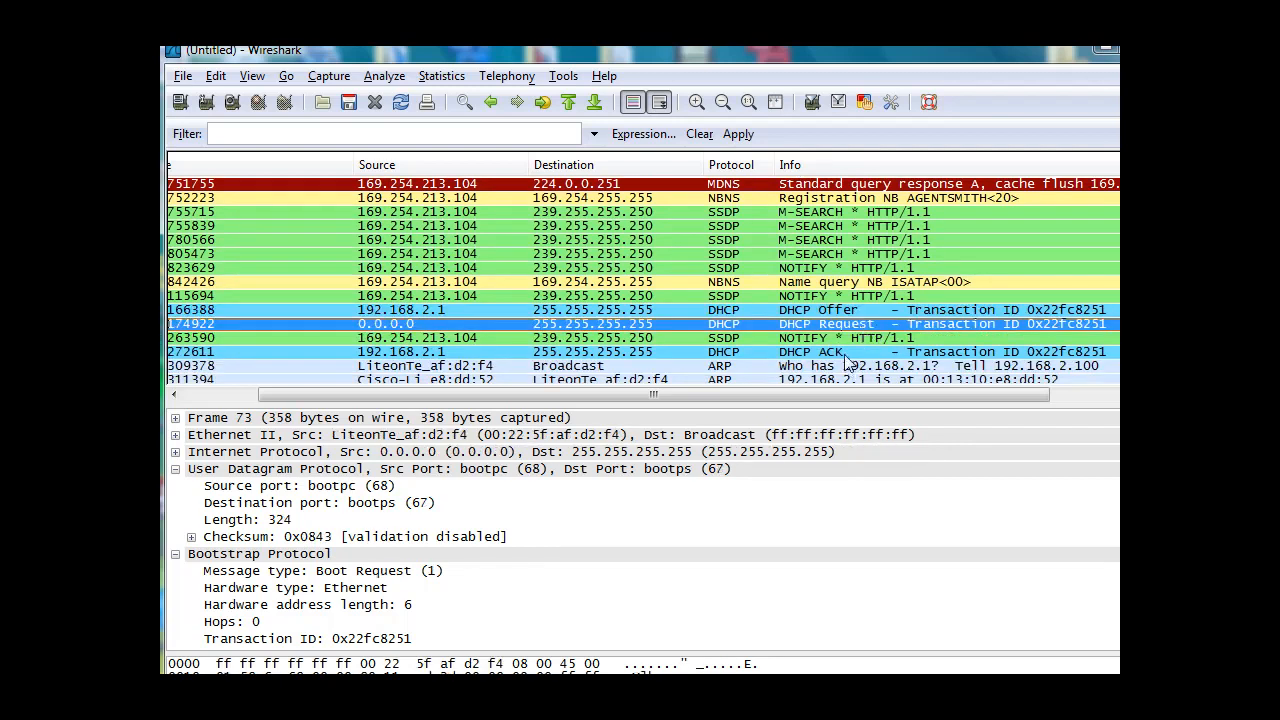
click(845, 353)
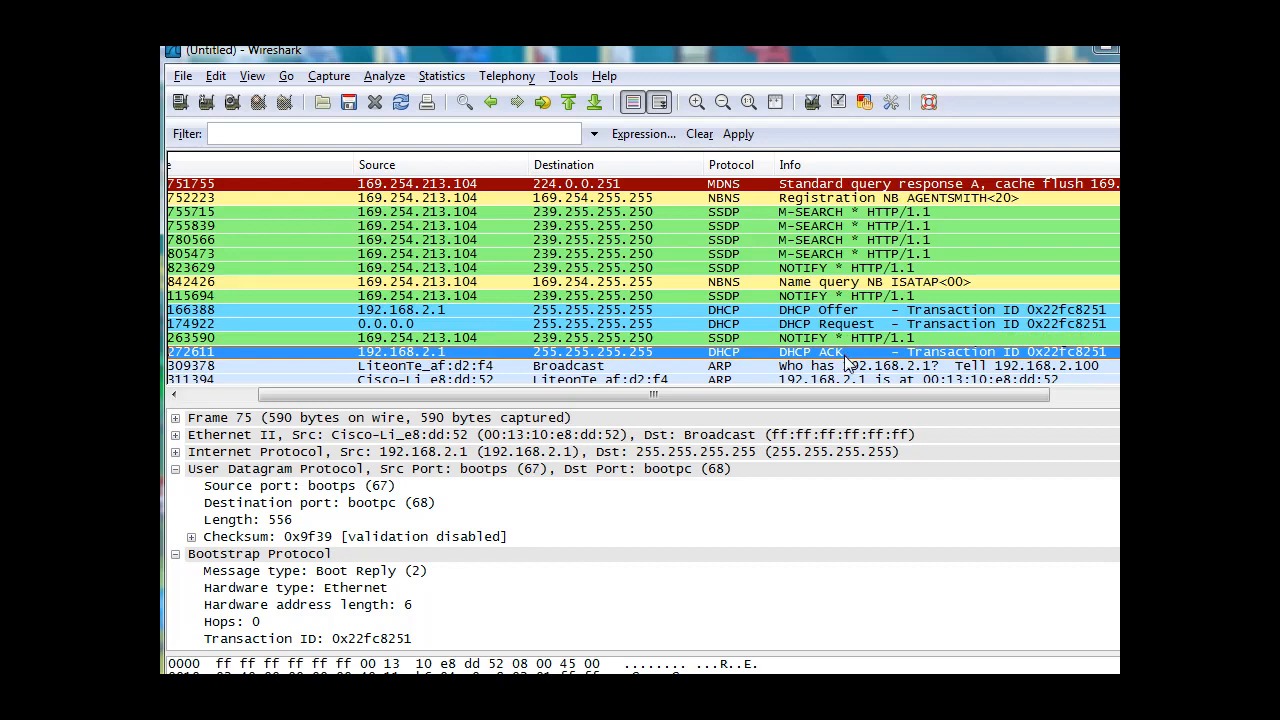